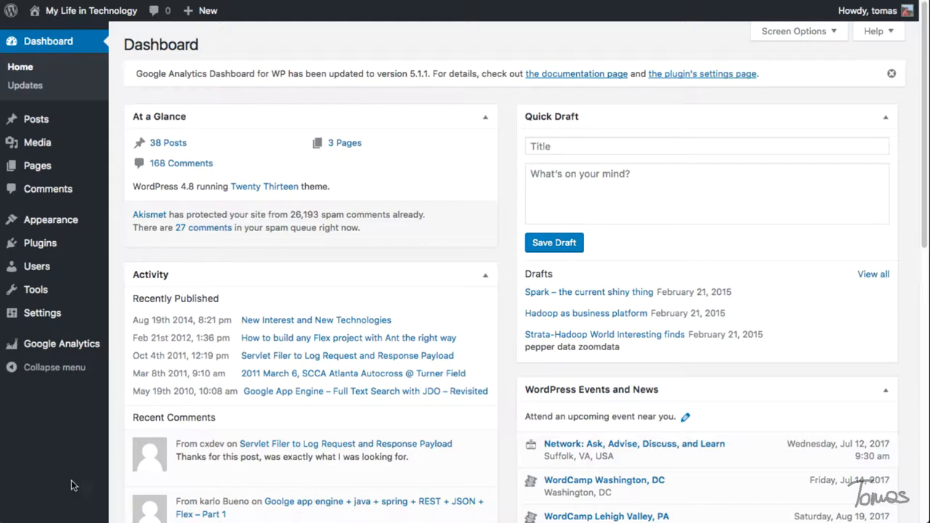
# Step: Open the page for adding new plugins and search the plugin directory for "facebookpixel"
pyautogui.moveTo(43, 244)
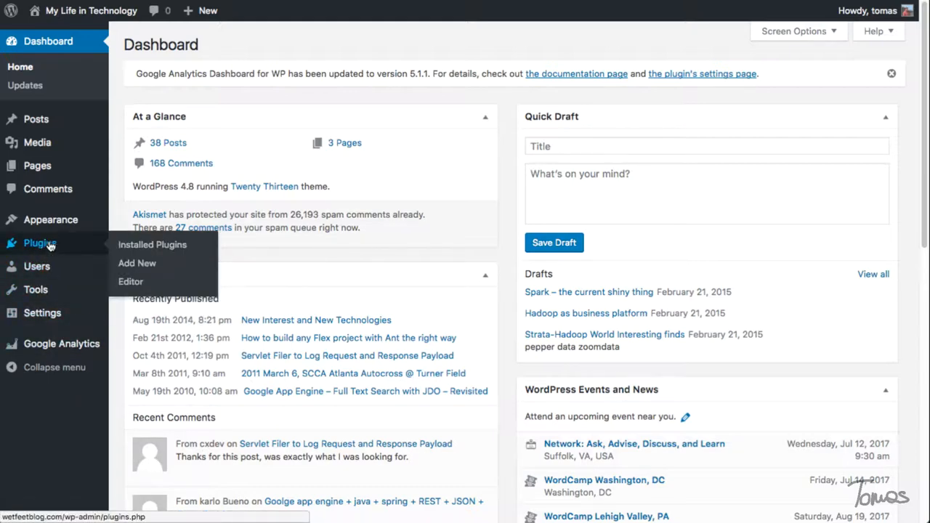
pyautogui.click(146, 265)
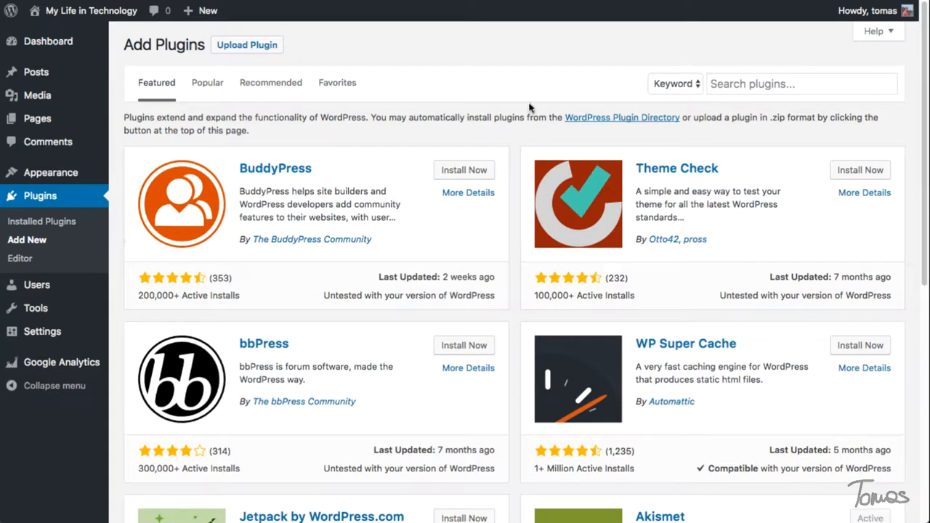
pyautogui.click(715, 82)
pyautogui.click(773, 84)
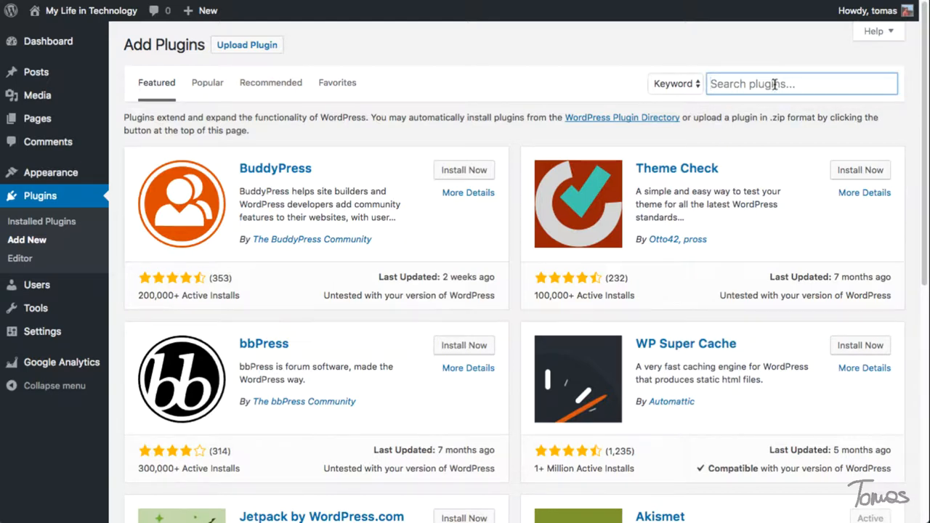
pyautogui.write('face')
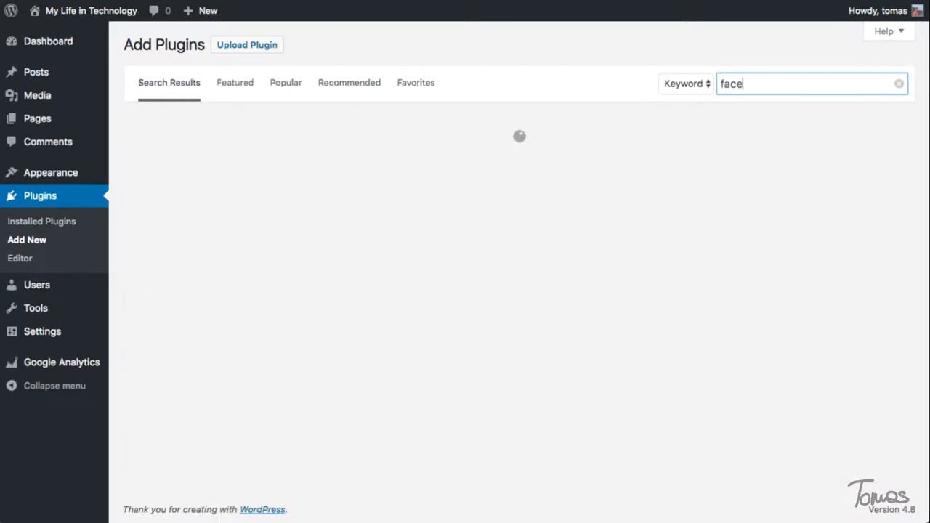
pyautogui.write('bookpixel')
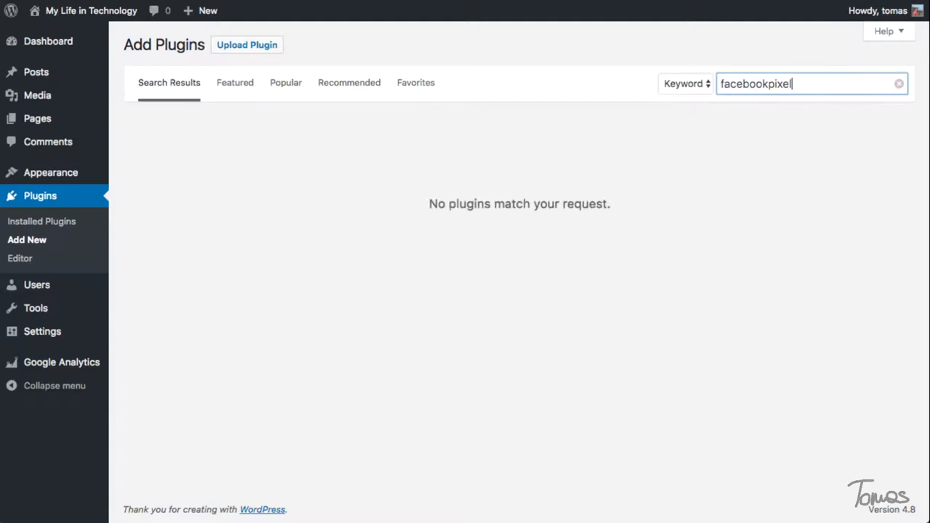
# Step: Shorten the plugin search keyword to "pixel"
pyautogui.moveTo(767, 84); pyautogui.dragTo(718, 88)
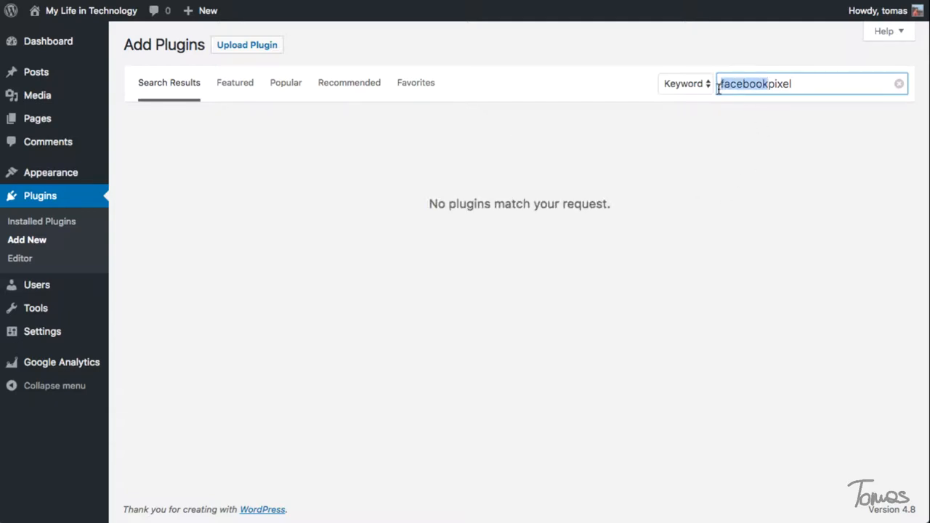
pyautogui.press('BackSpace')
pyautogui.press('Right')
pyautogui.press('Right')
pyautogui.press('Right')
pyautogui.press('Right')
pyautogui.press('Right')
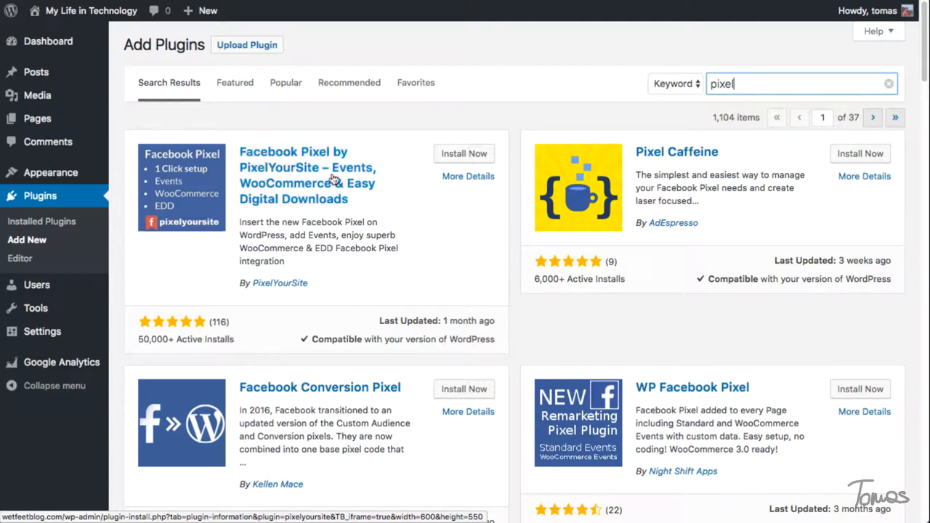
# Step: Install and activate the Facebook Pixel by PixelYourSite plugin, and dismiss the notices above the plugin list
pyautogui.click(446, 160)
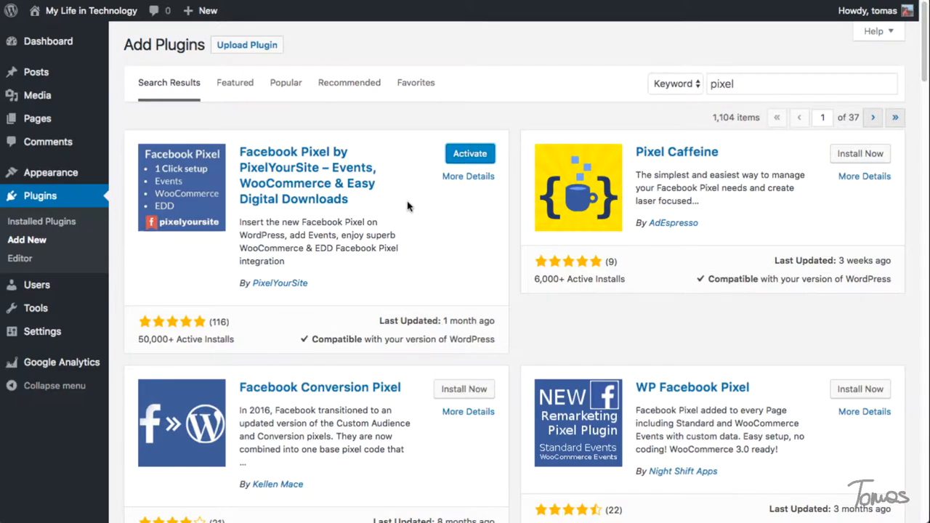
pyautogui.click(464, 159)
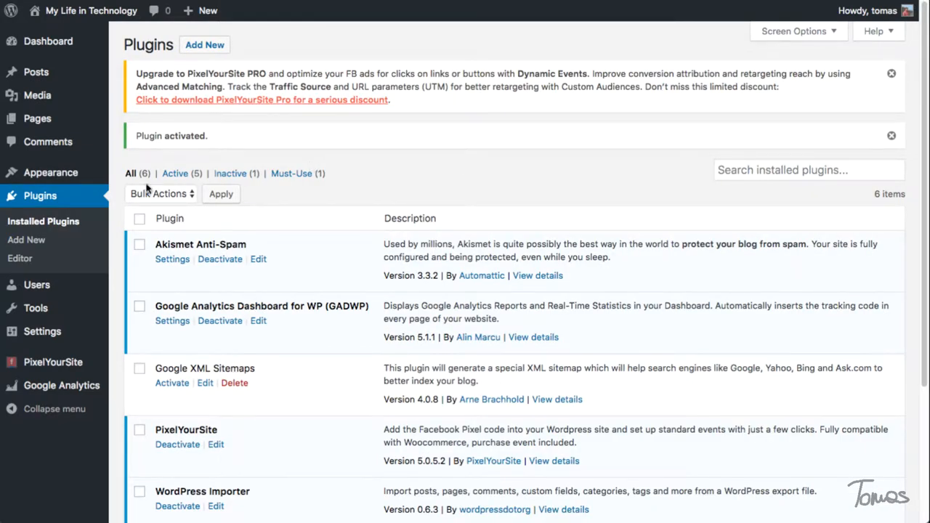
pyautogui.click(891, 73)
pyautogui.click(891, 74)
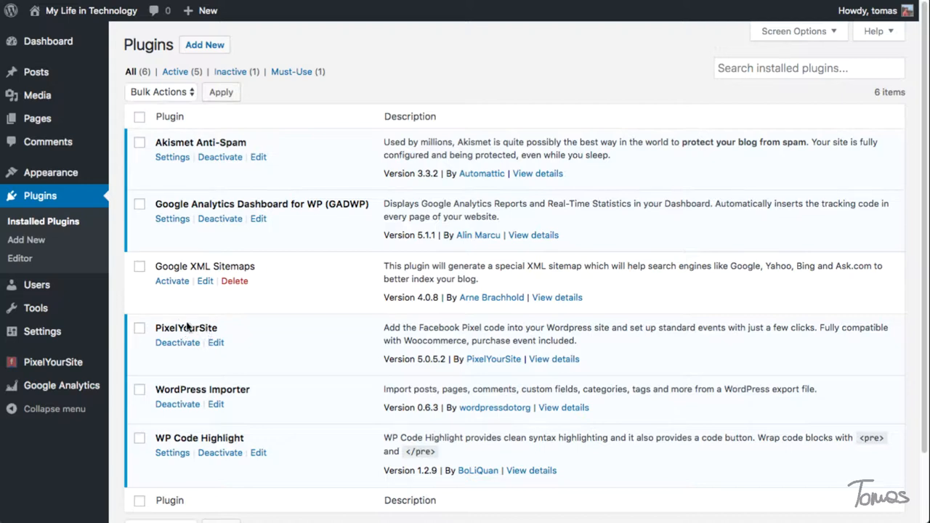
# Step: Open the PixelYourSite settings at the section for adding the Pixel ID
pyautogui.click(68, 369)
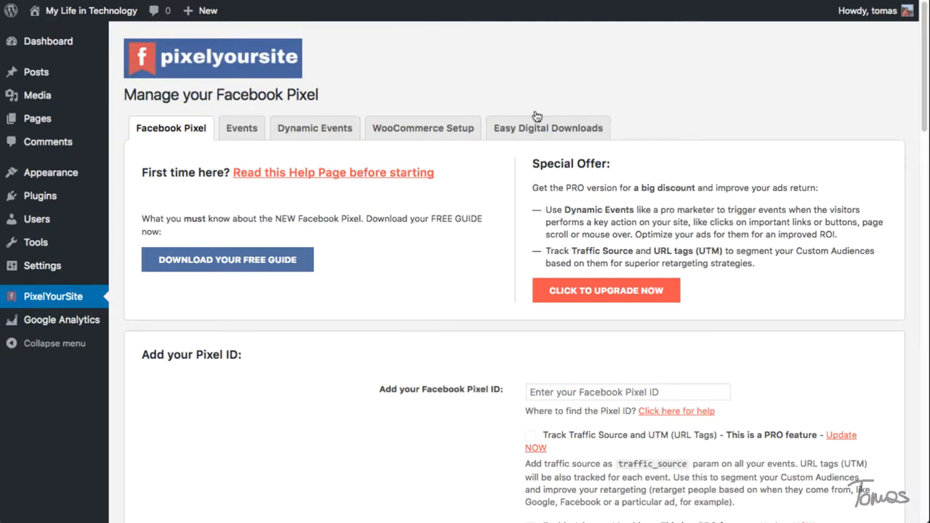
pyautogui.scroll(-5, 679, 429)
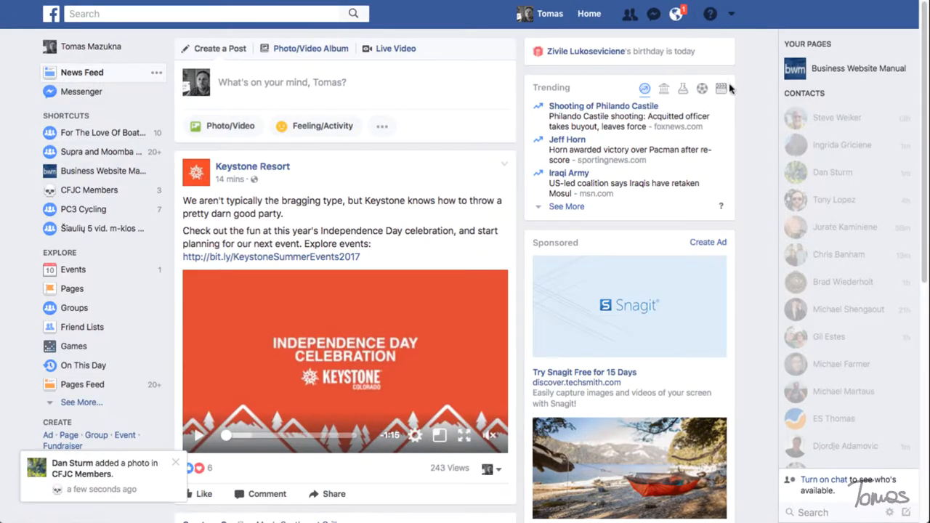
# Step: Switch to Facebook and open the Pixels page of the ad account through ad management
pyautogui.click(731, 15)
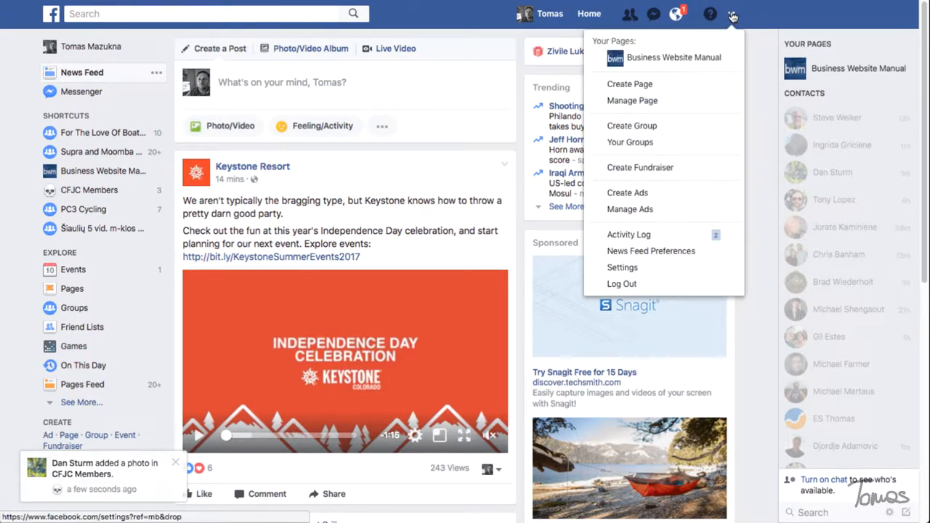
pyautogui.click(647, 210)
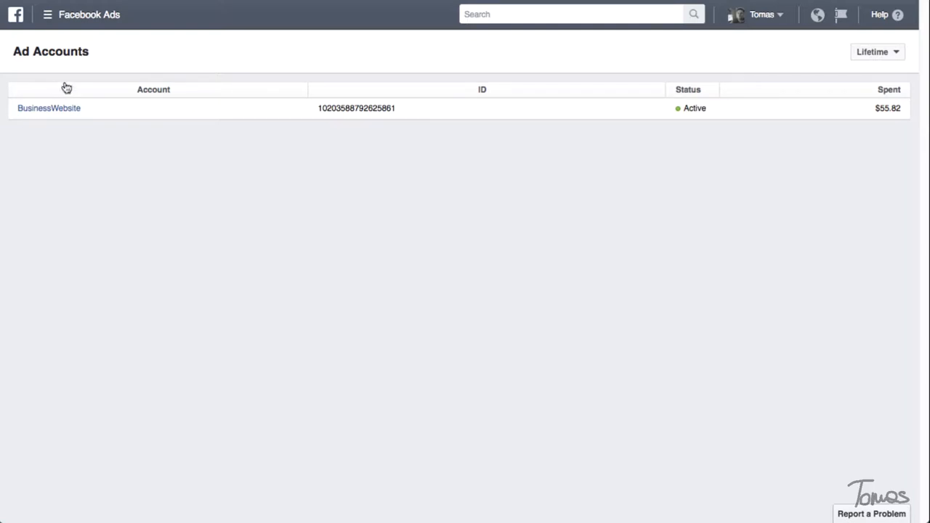
pyautogui.click(48, 16)
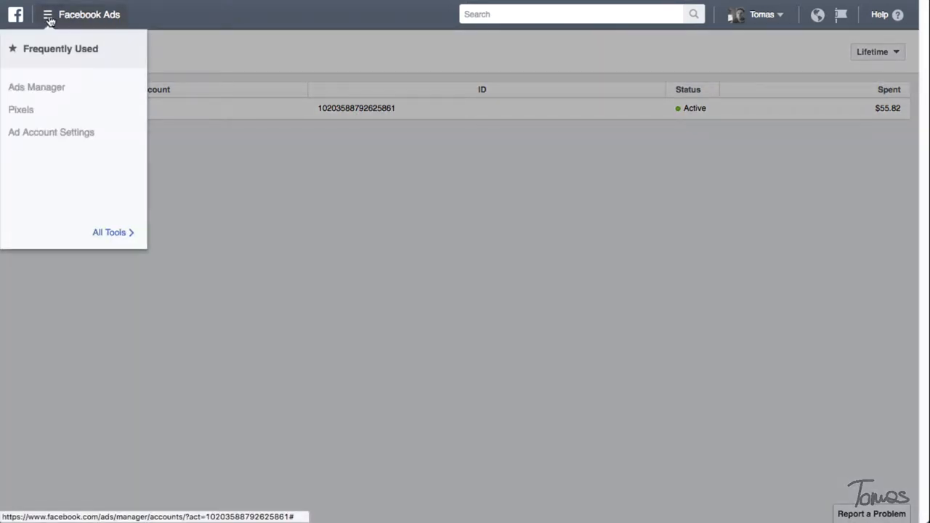
pyautogui.click(20, 111)
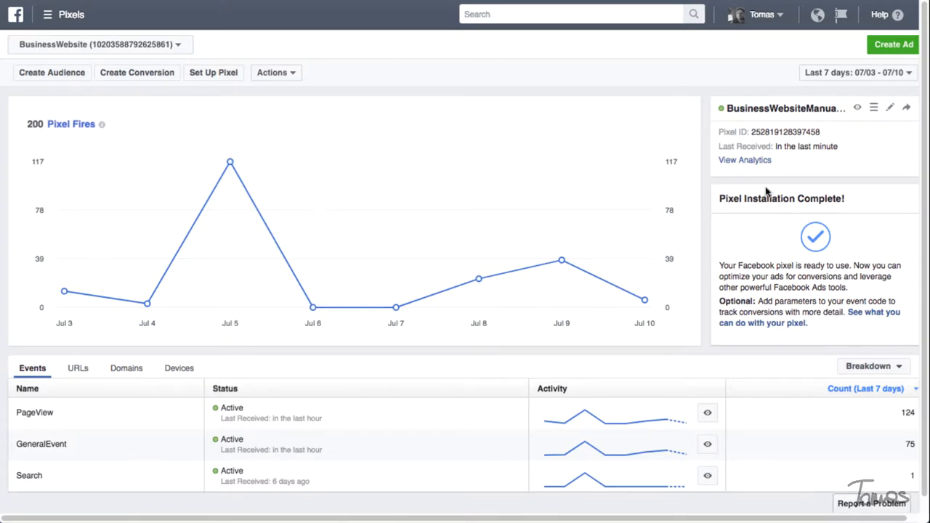
# Step: Copy the Pixel ID shown in the pixel's details
pyautogui.moveTo(751, 131); pyautogui.dragTo(819, 130)
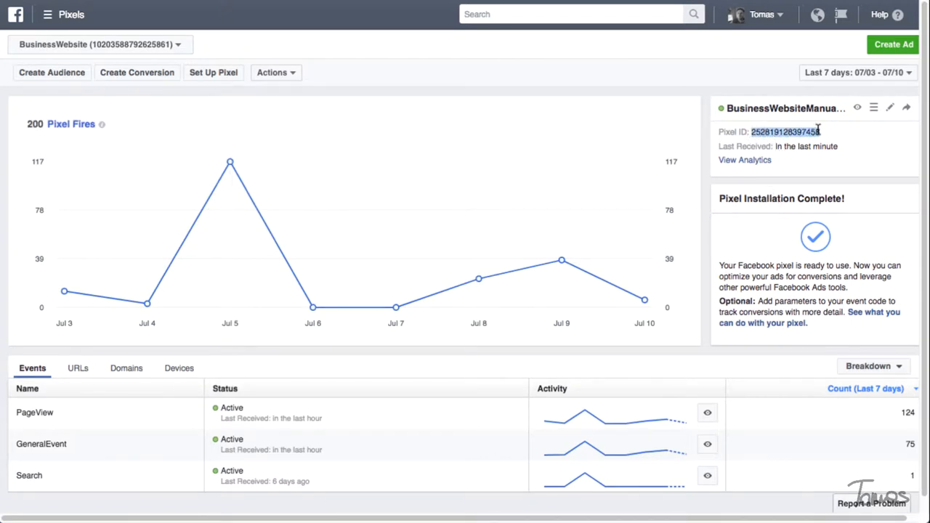
pyautogui.rightClick(817, 132)
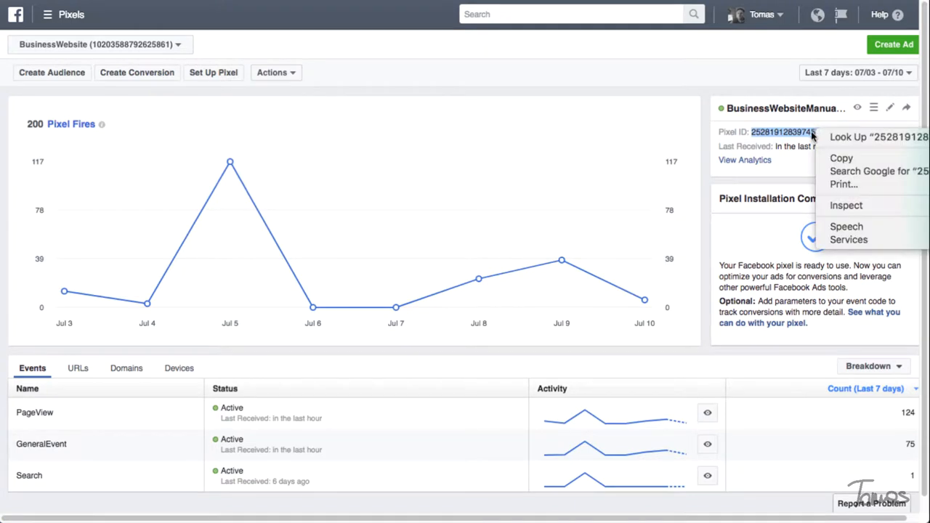
pyautogui.click(841, 158)
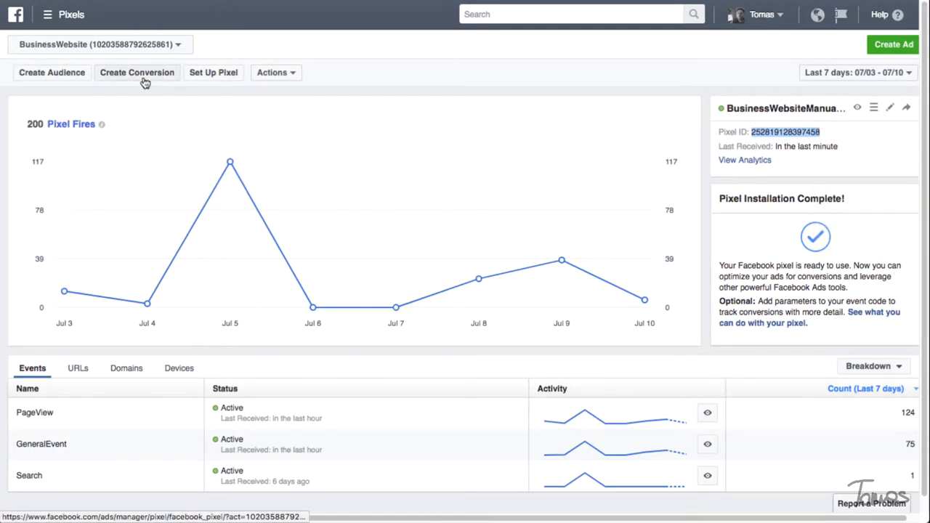
# Step: Examine the pixel base code in the copy-and-paste setup instructions, and close the pixel installation dialog
pyautogui.click(209, 71)
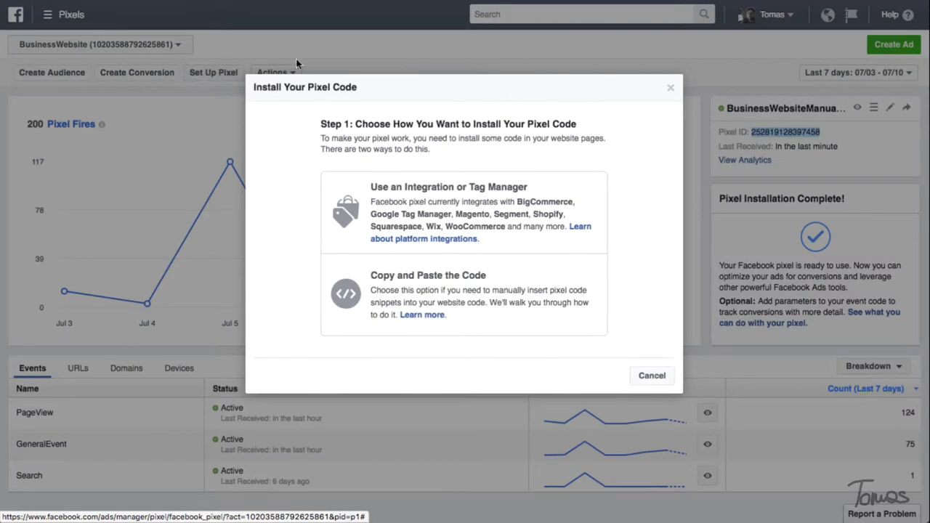
pyautogui.click(420, 290)
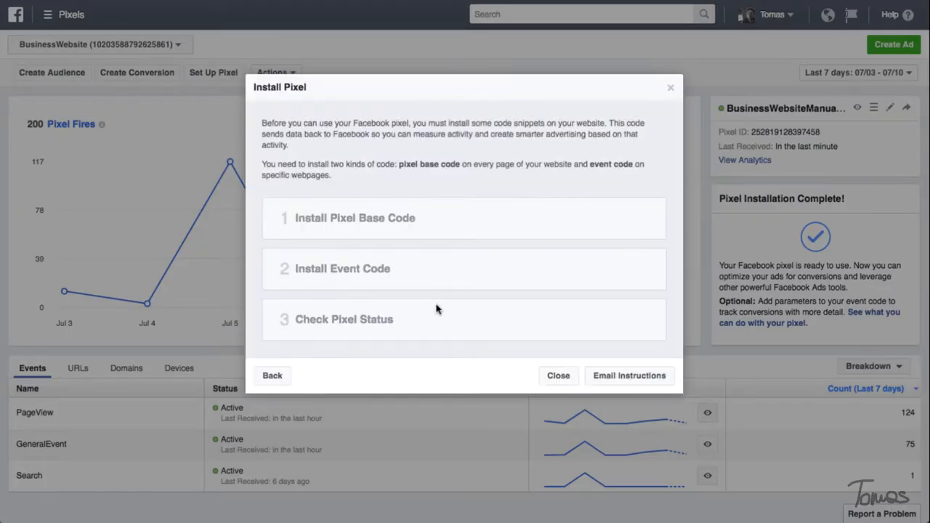
pyautogui.click(384, 212)
pyautogui.scroll(-1, 507, 344)
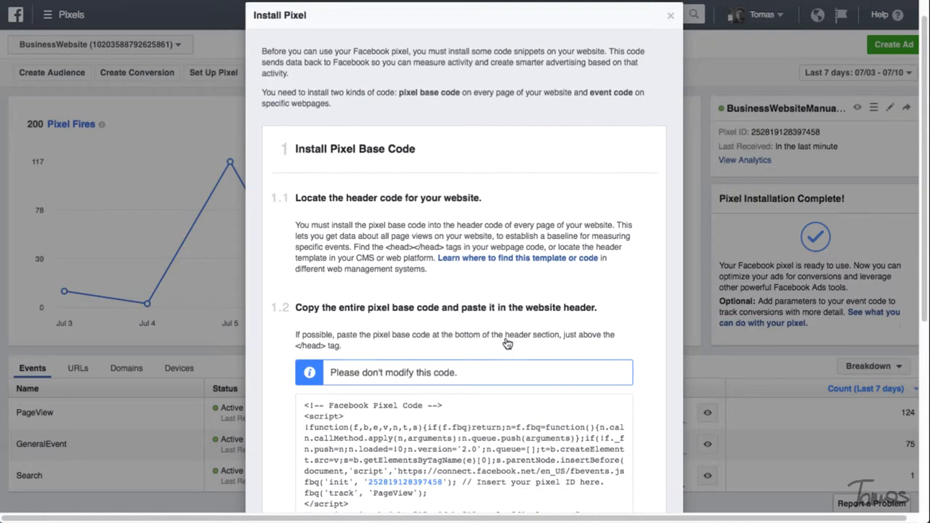
pyautogui.scroll(-5, 480, 378)
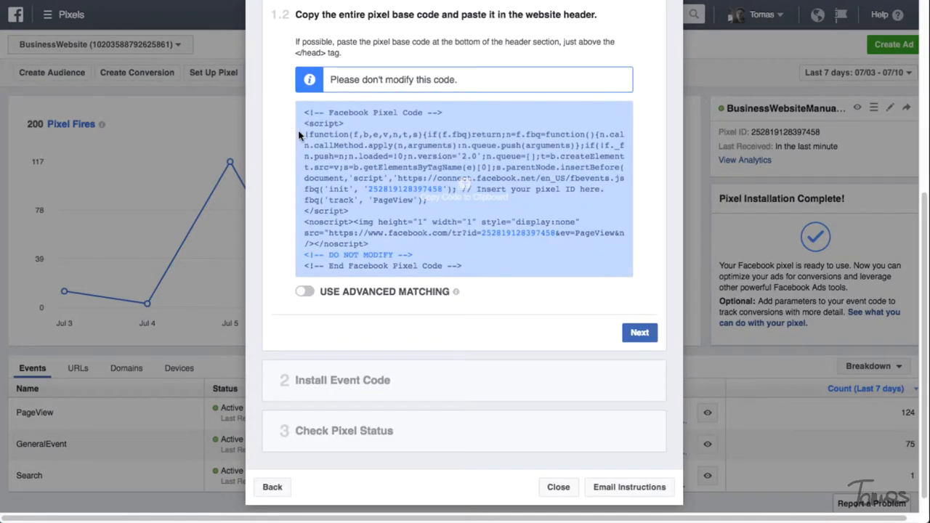
pyautogui.moveTo(458, 298)
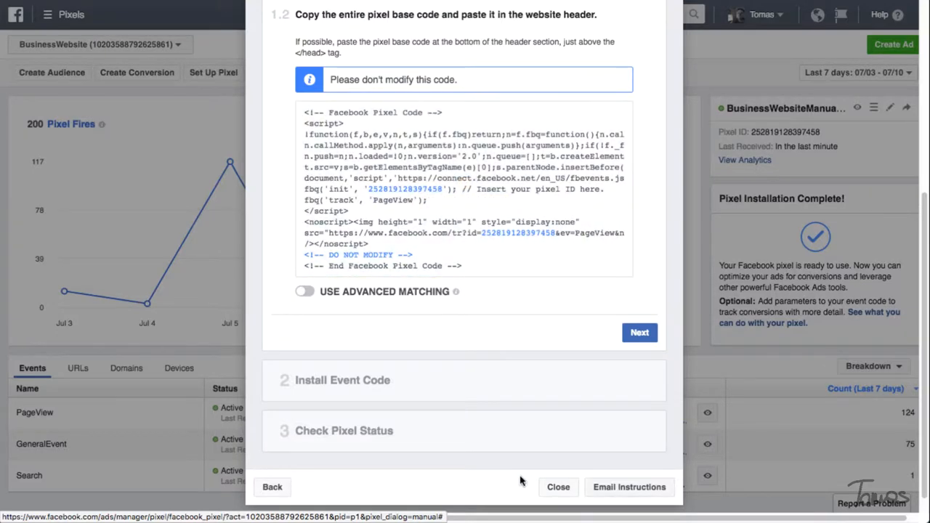
pyautogui.click(557, 488)
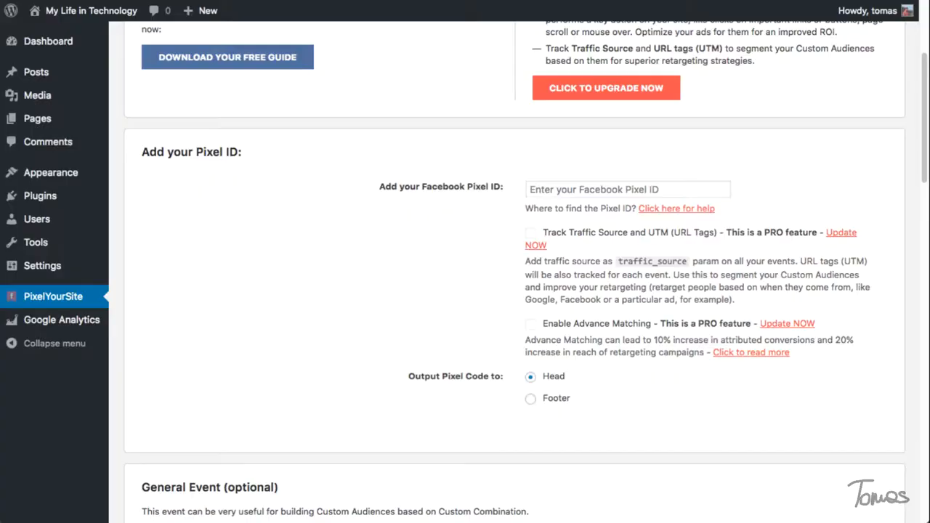
# Step: Switch back to the PixelYourSite settings in WordPress, paste the copied Facebook Pixel ID and choose Head for the pixel code output
pyautogui.click(561, 191)
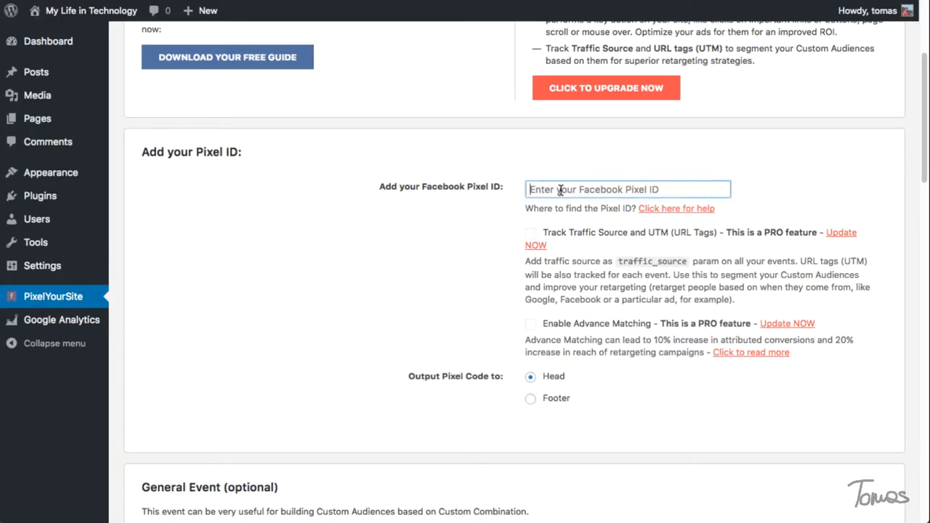
pyautogui.rightClick(562, 190)
pyautogui.click(479, 437)
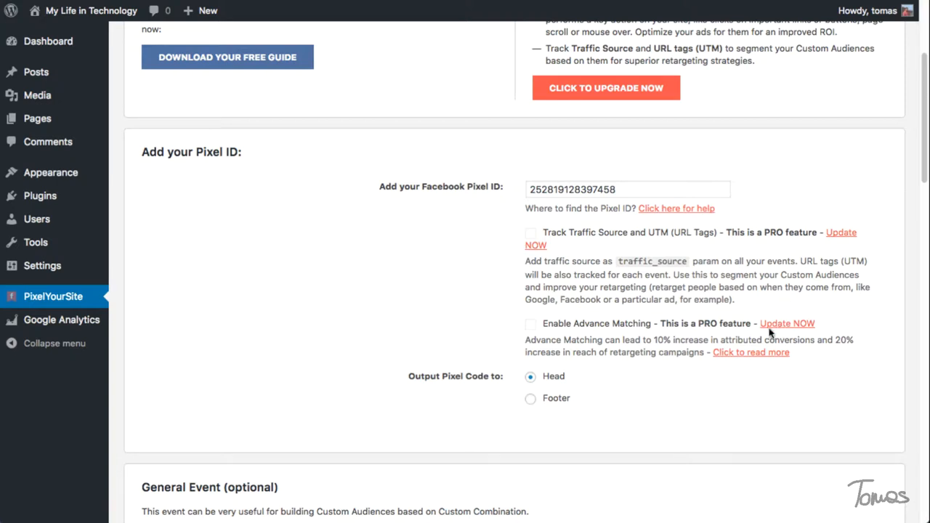
pyautogui.scroll(-2, 742, 365)
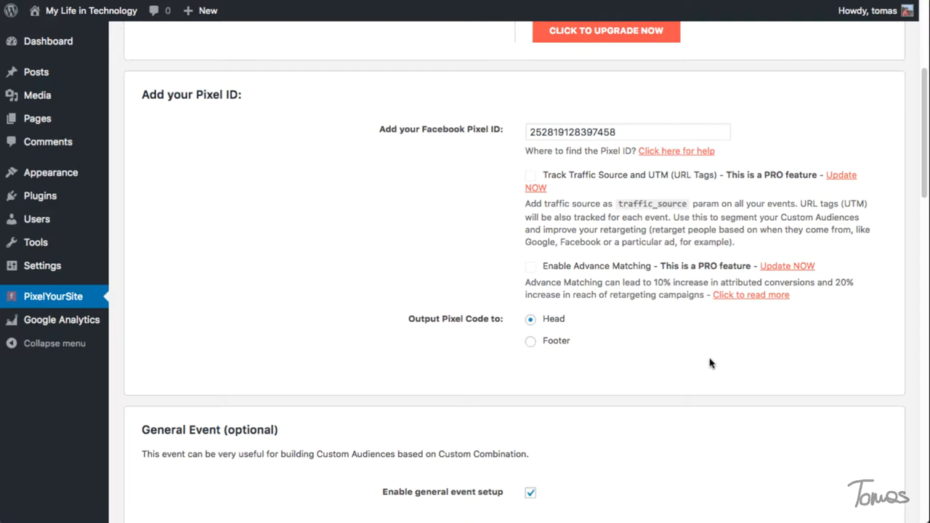
pyautogui.click(530, 320)
# Step: Set the General Event delay to 10 seconds
pyautogui.scroll(-3, 600, 420)
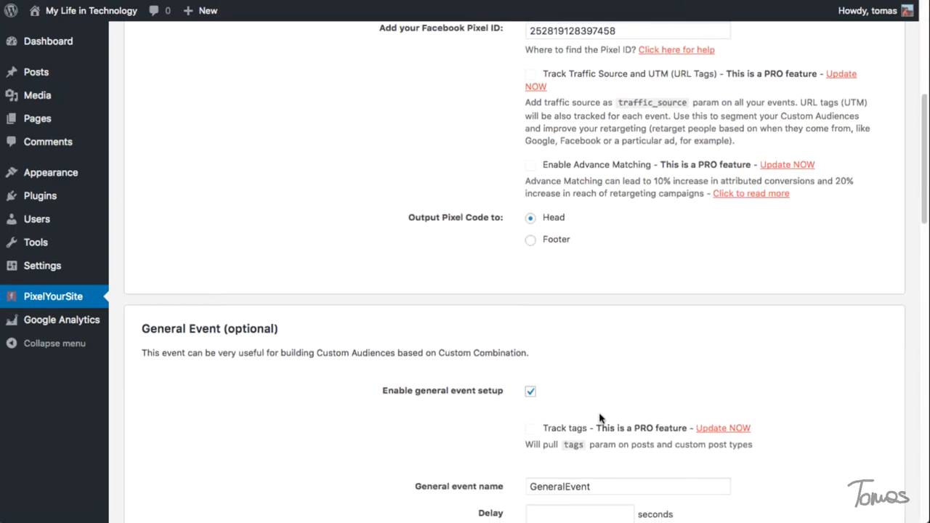
pyautogui.scroll(-4, 600, 420)
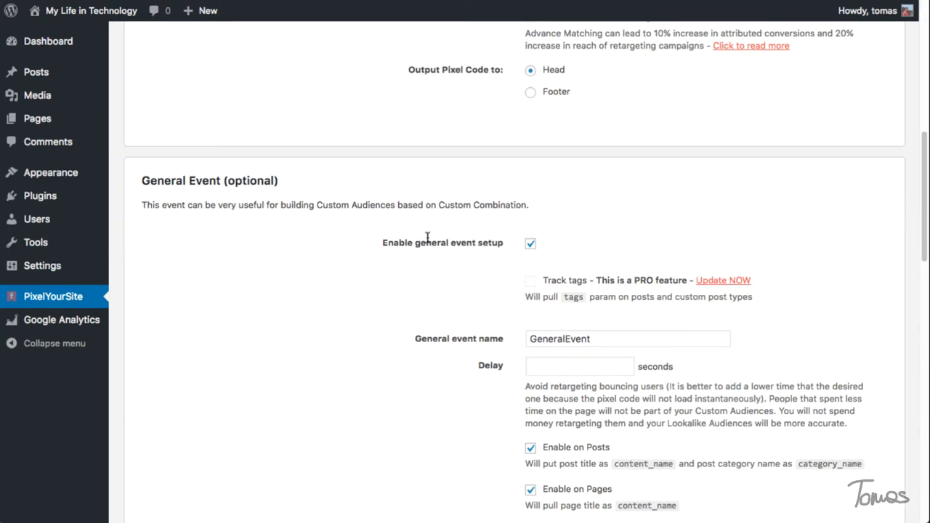
pyautogui.scroll(-2, 428, 240)
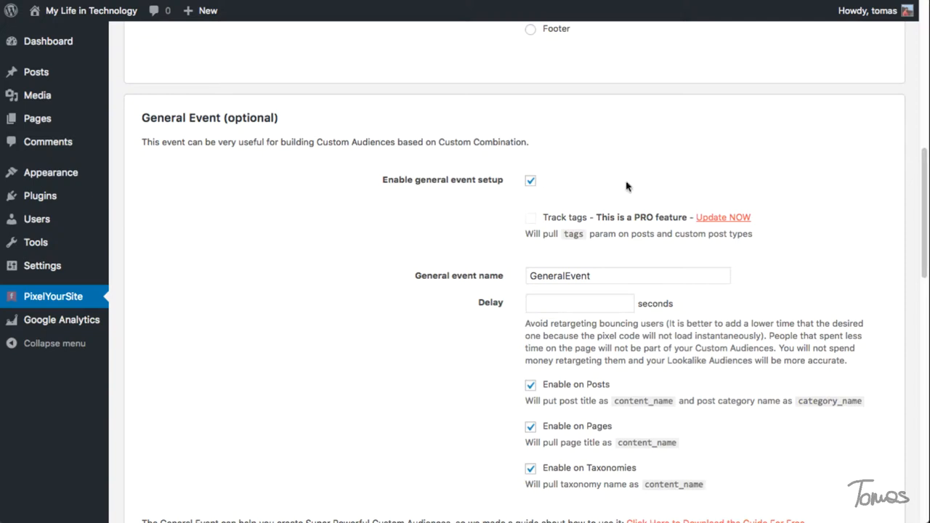
pyautogui.click(552, 305)
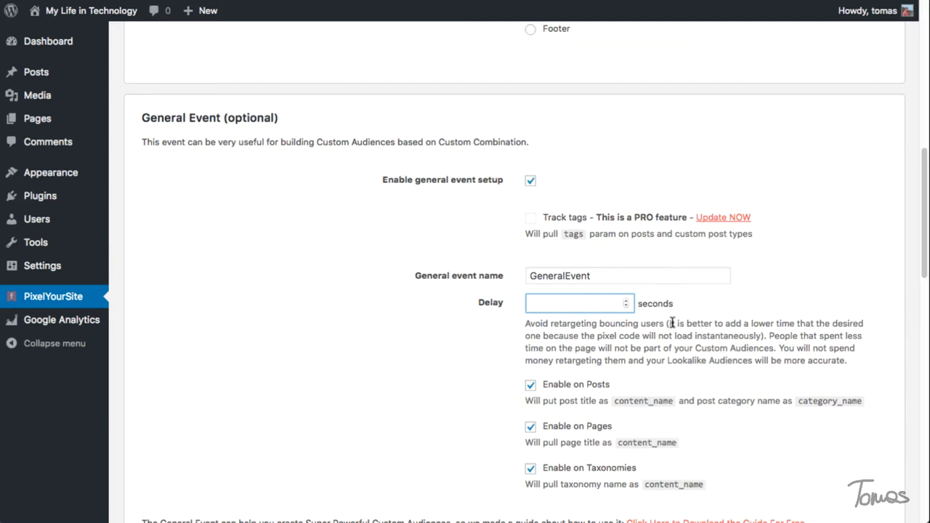
pyautogui.write('10')
# Step: Disable the General Event on taxonomies
pyautogui.scroll(-3, 781, 362)
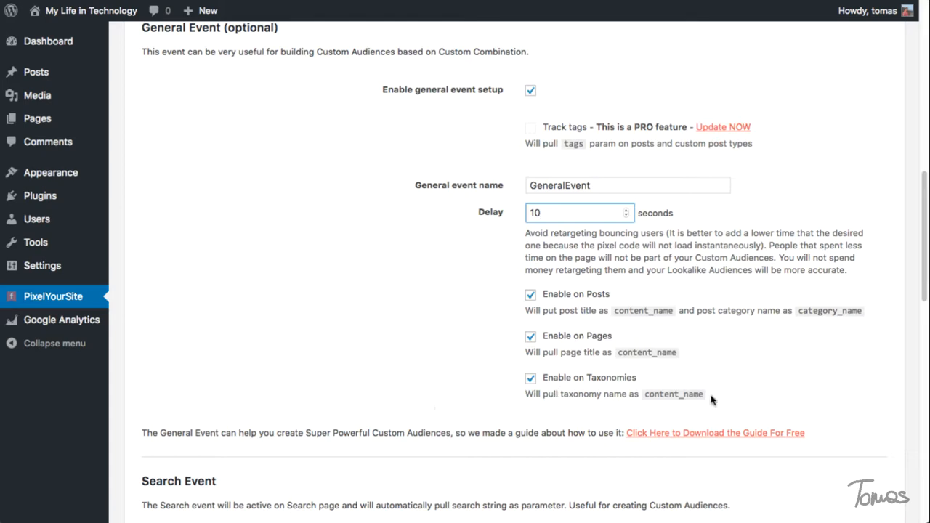
pyautogui.click(529, 383)
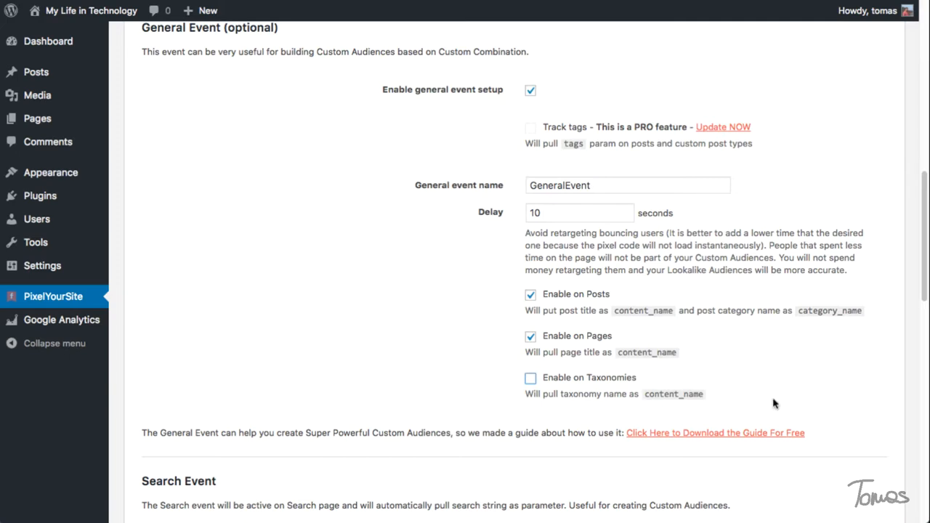
pyautogui.scroll(-2, 834, 404)
pyautogui.scroll(-2, 834, 405)
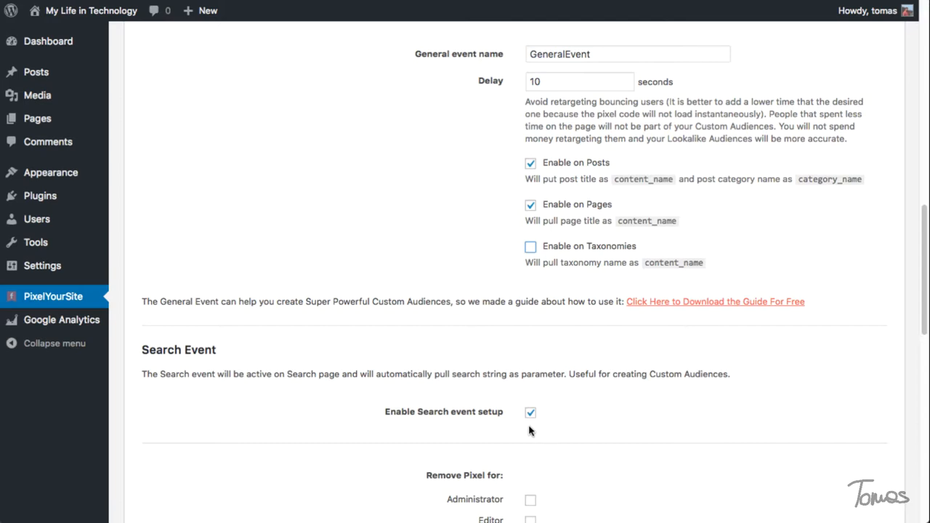
# Step: Remove the pixel for the Administrator, Editor, Author, Contributor and Subscriber roles
pyautogui.scroll(-4, 537, 430)
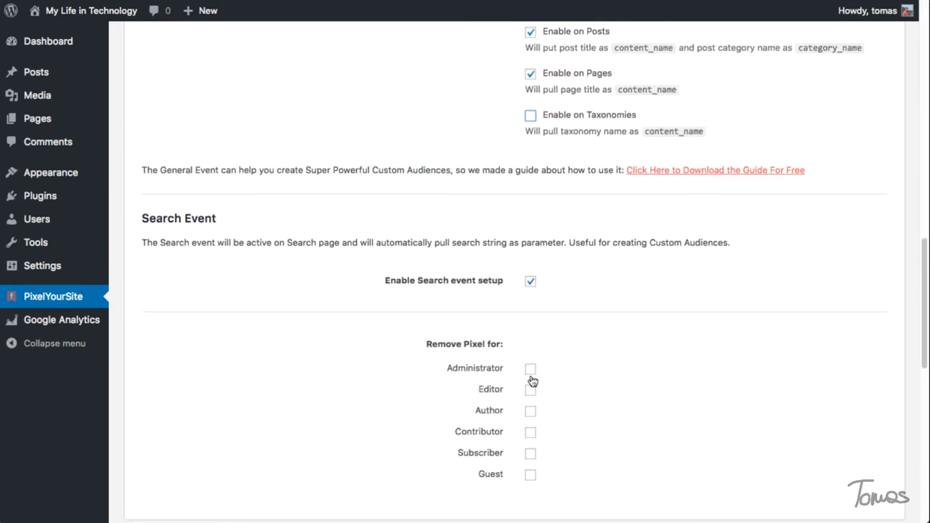
pyautogui.click(532, 371)
pyautogui.click(531, 393)
pyautogui.click(530, 414)
pyautogui.click(530, 433)
pyautogui.click(530, 452)
pyautogui.scroll(-3, 727, 481)
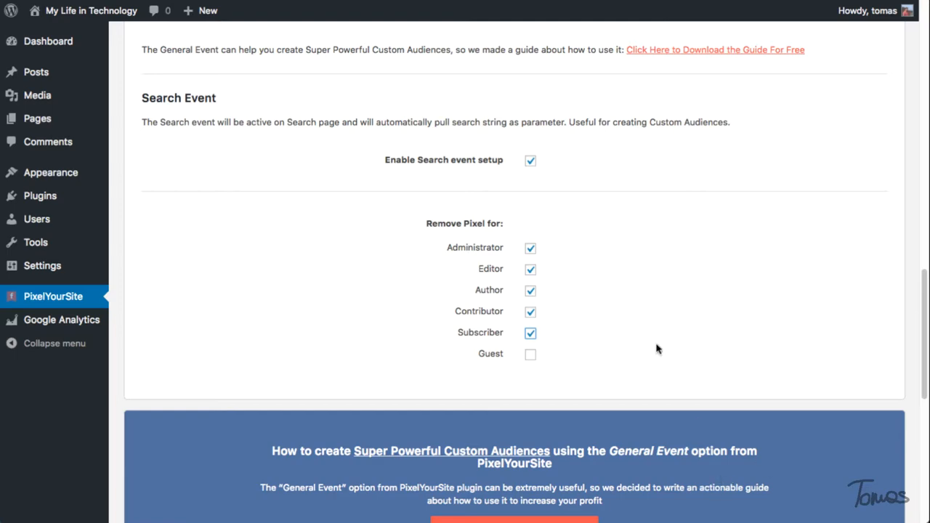
# Step: Activate the plugin's general settings and save the Facebook Pixel configuration
pyautogui.scroll(-2, 645, 311)
pyautogui.scroll(-5, 646, 312)
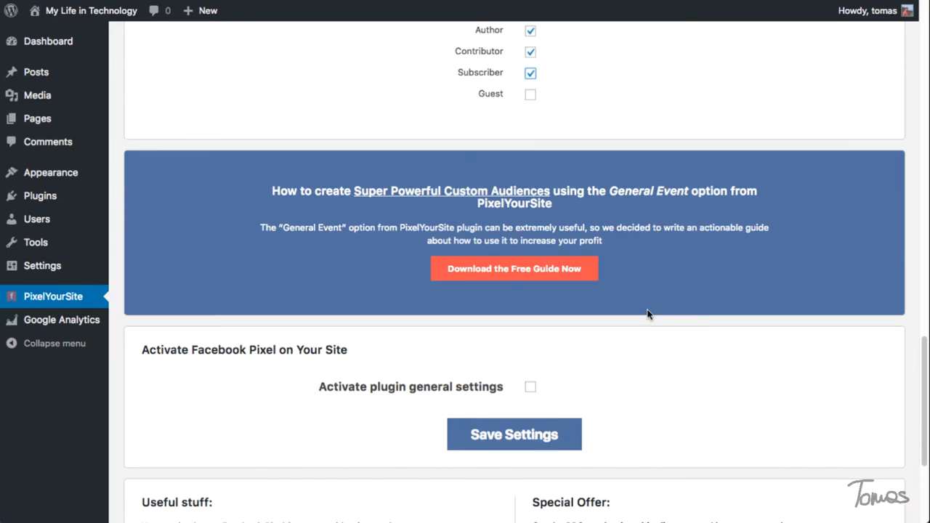
pyautogui.scroll(-2, 648, 314)
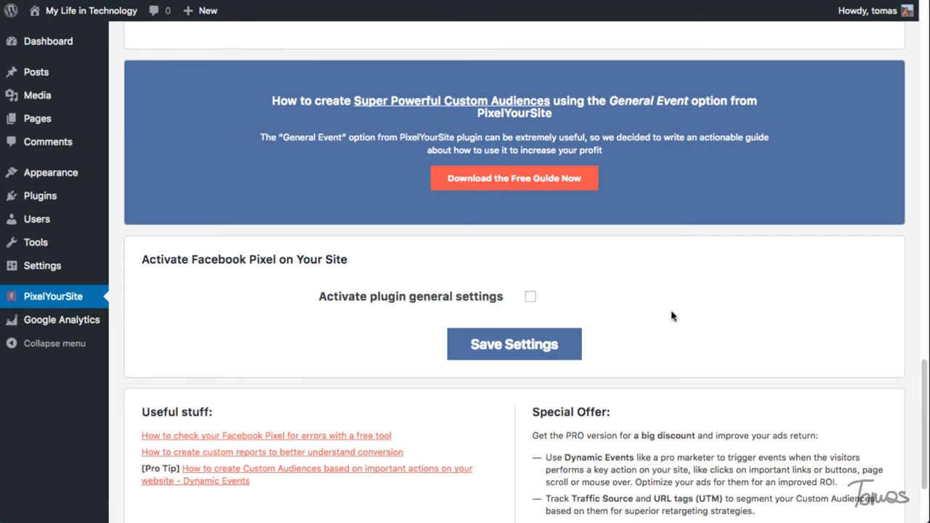
pyautogui.click(531, 298)
pyautogui.scroll(-2, 658, 304)
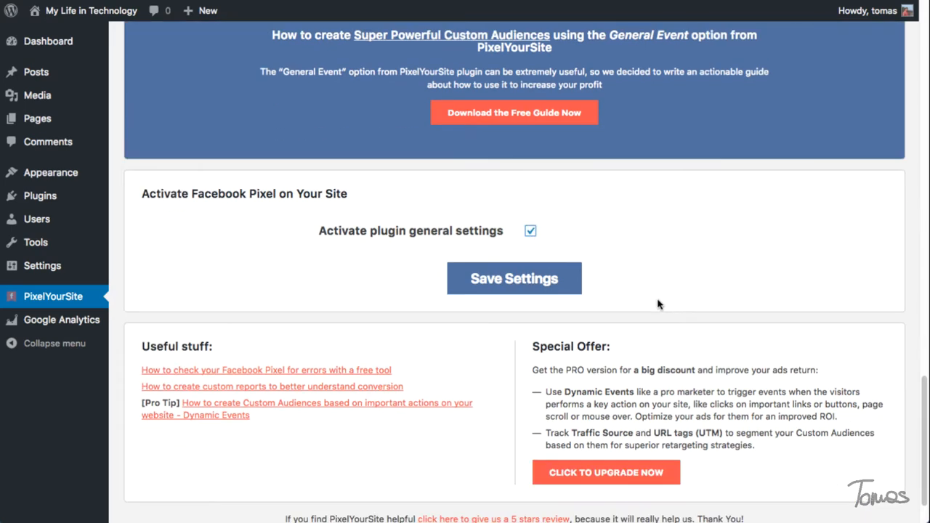
pyautogui.click(511, 259)
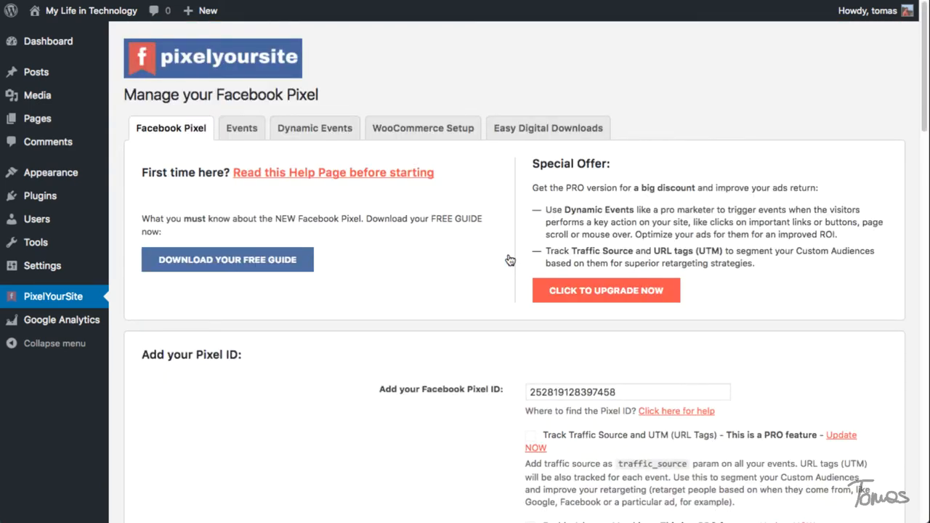
# Step: Activate Events in the plugin's event settings and save the change
pyautogui.click(233, 127)
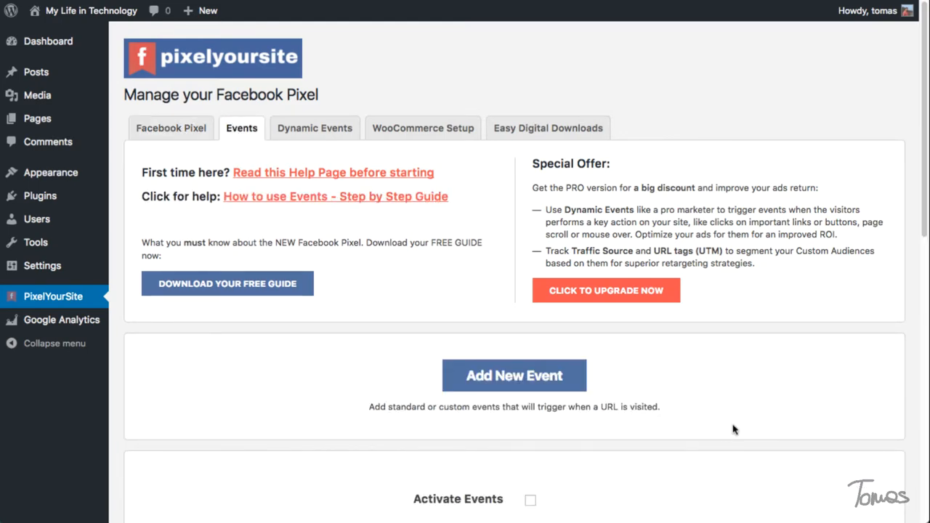
pyautogui.scroll(-5, 733, 428)
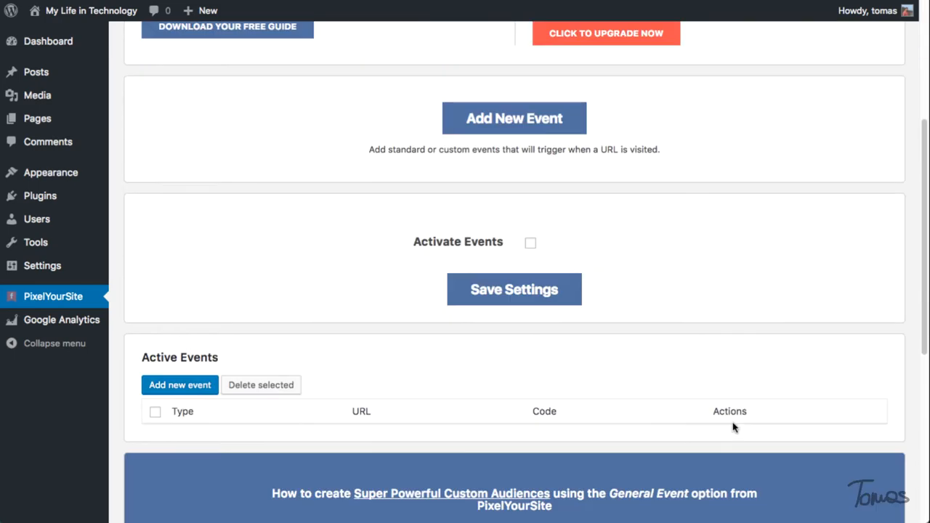
pyautogui.click(530, 244)
pyautogui.click(529, 301)
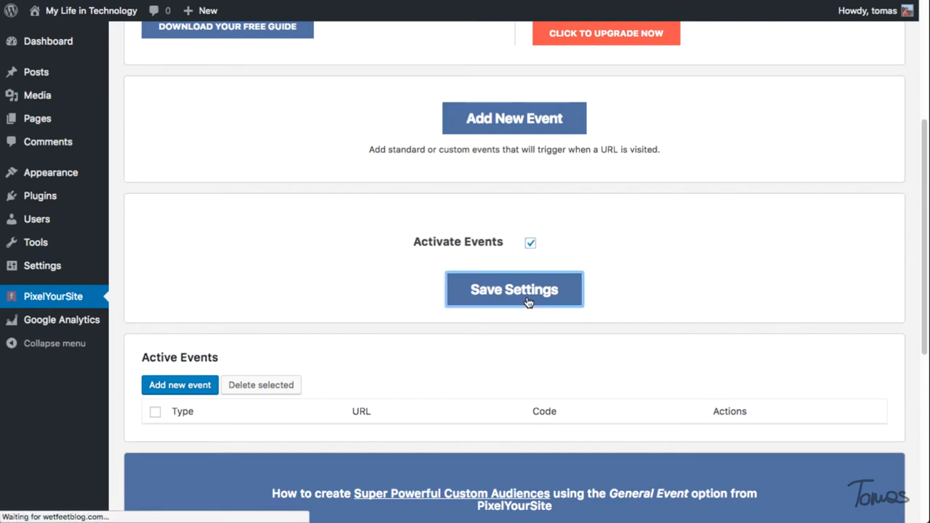
# Step: Examine the available event types in the new event form, and cancel it without adding an event
pyautogui.scroll(-10, 691, 356)
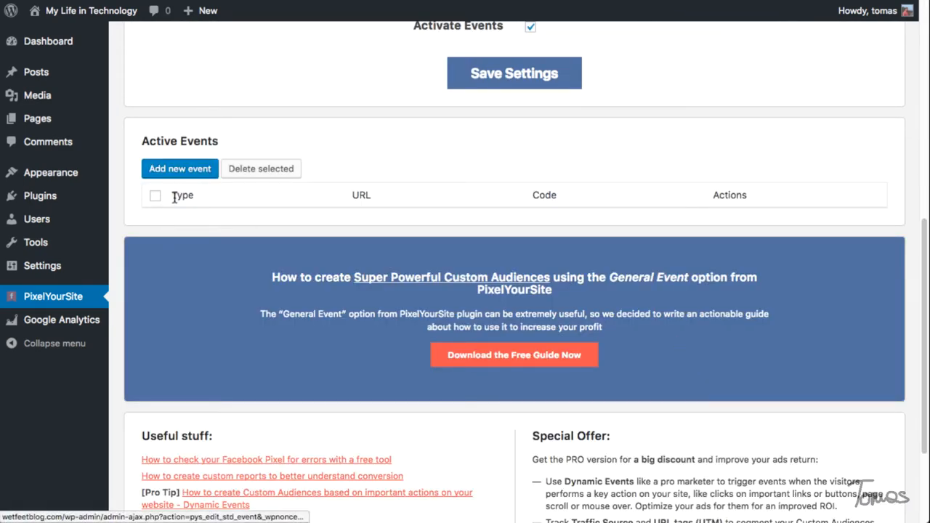
pyautogui.click(180, 170)
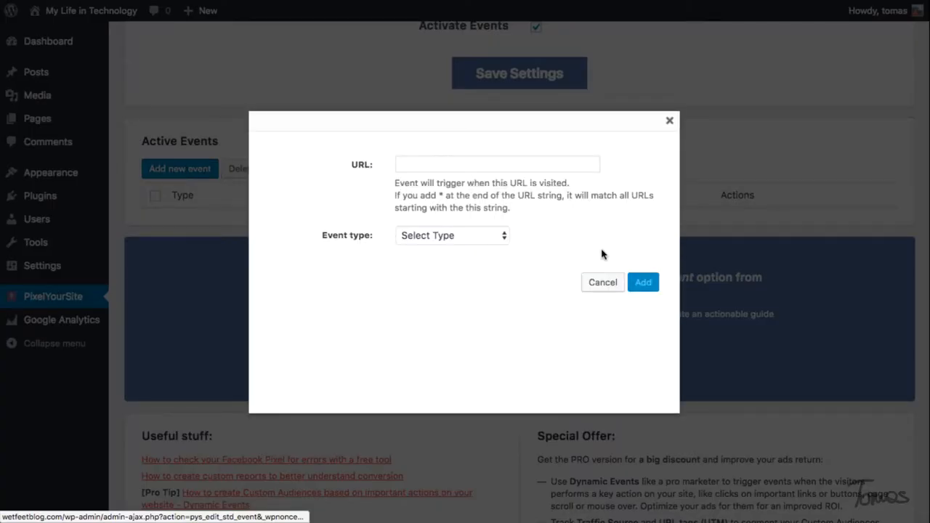
pyautogui.click(471, 241)
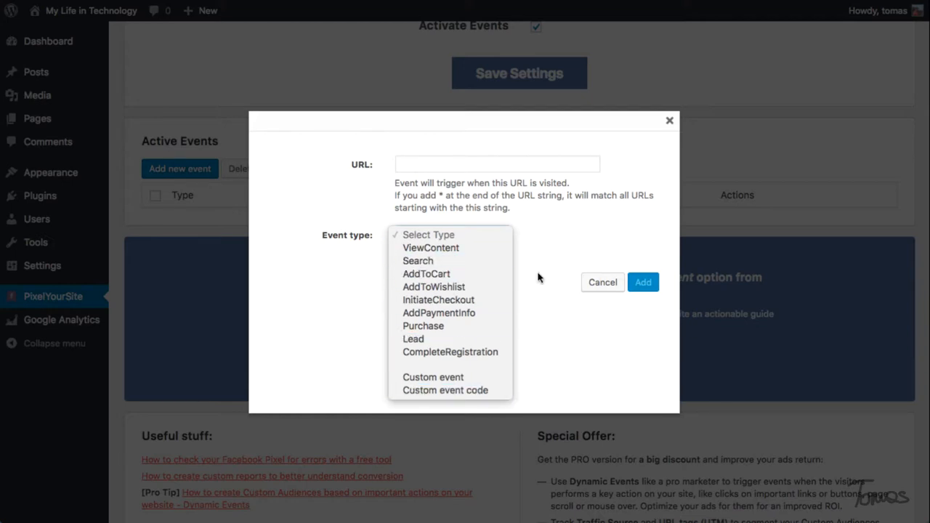
pyautogui.click(551, 294)
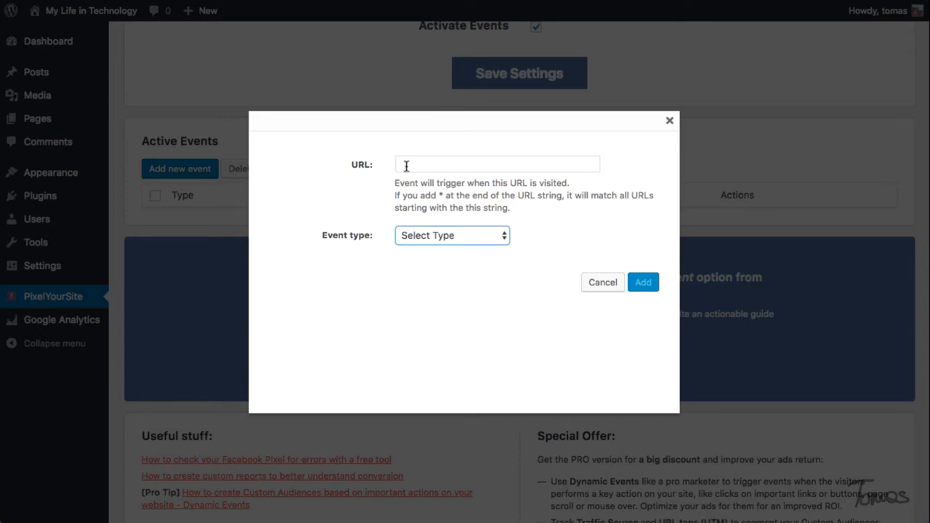
pyautogui.click(606, 287)
# Step: Review the Dynamic Events settings and the description of this Pro option
pyautogui.scroll(10, 490, 317)
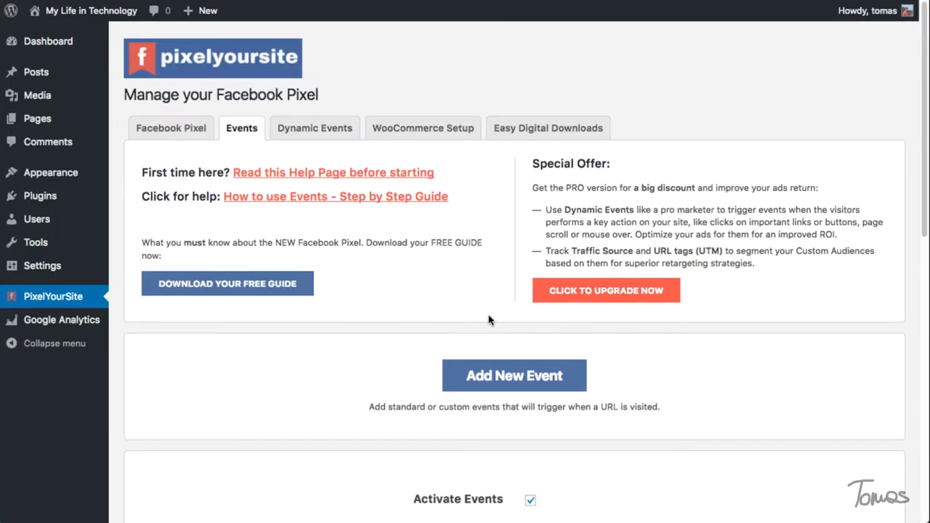
pyautogui.click(325, 134)
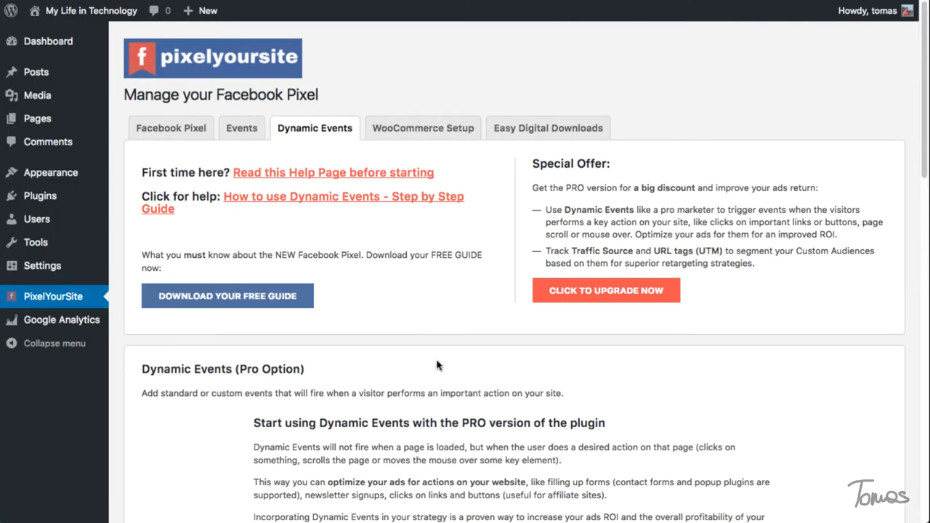
pyautogui.scroll(-4, 438, 364)
pyautogui.scroll(4, 657, 367)
pyautogui.scroll(-15, 400, 297)
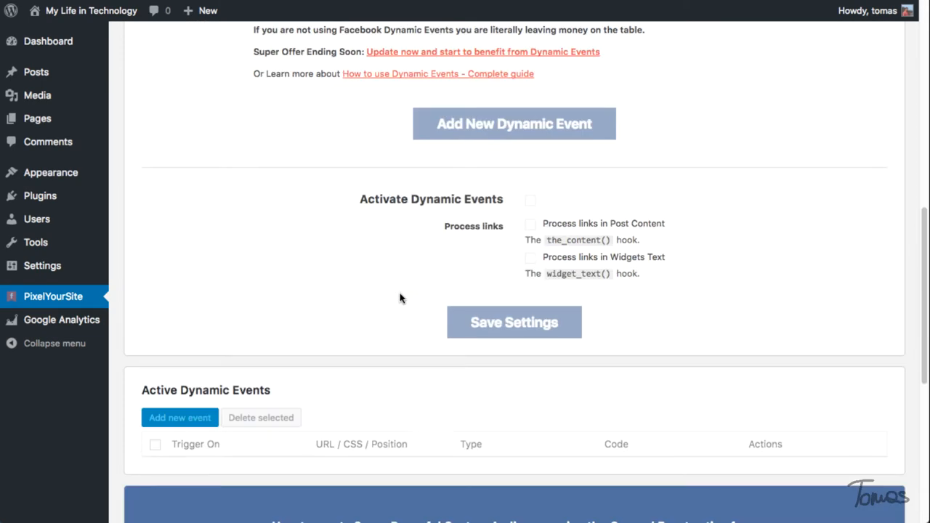
pyautogui.scroll(15, 409, 313)
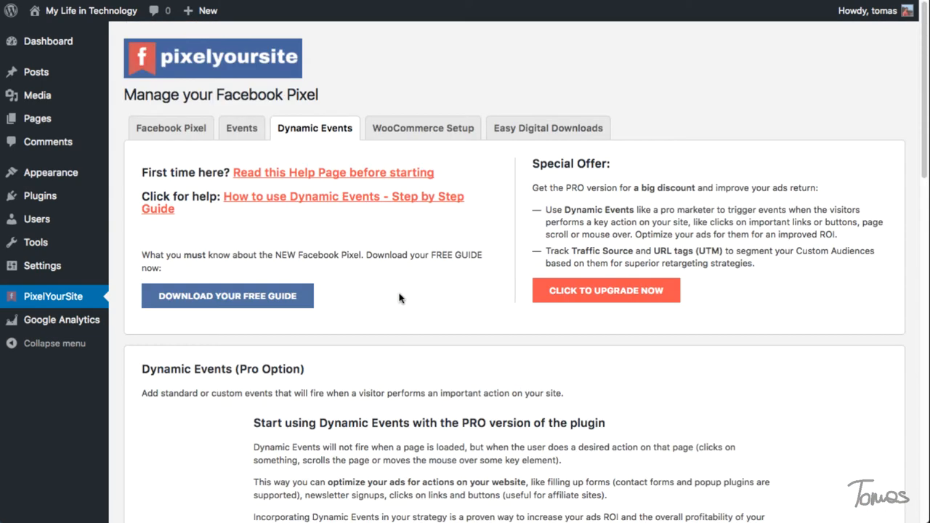
# Step: Visit the blog's public home page from the Dashboard, reload it and check it with Facebook Pixel Helper
pyautogui.click(62, 43)
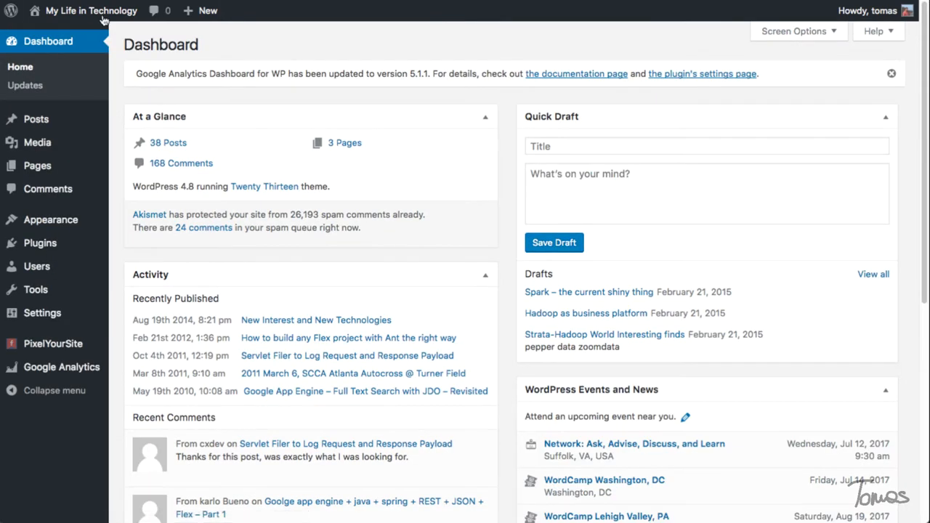
pyautogui.moveTo(95, 13)
pyautogui.click(62, 36)
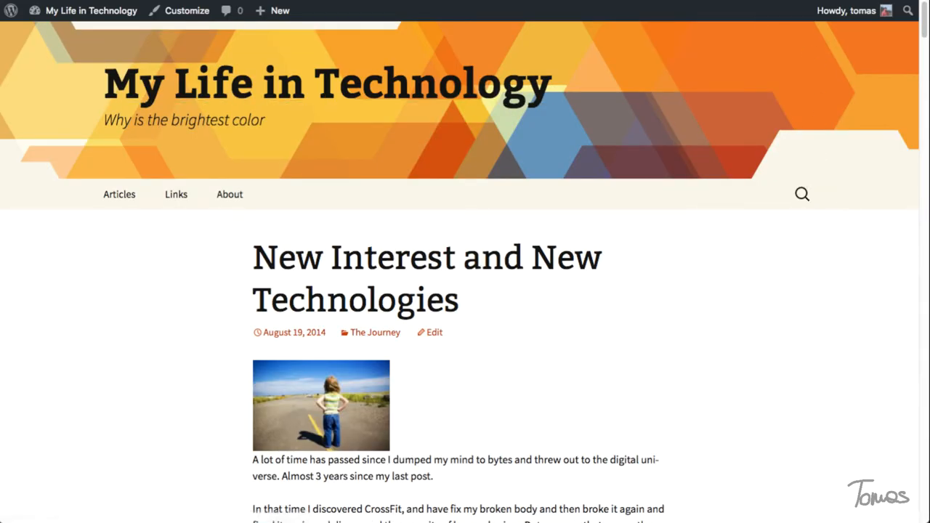
pyautogui.click(810, 0)
pyautogui.click(11, 10)
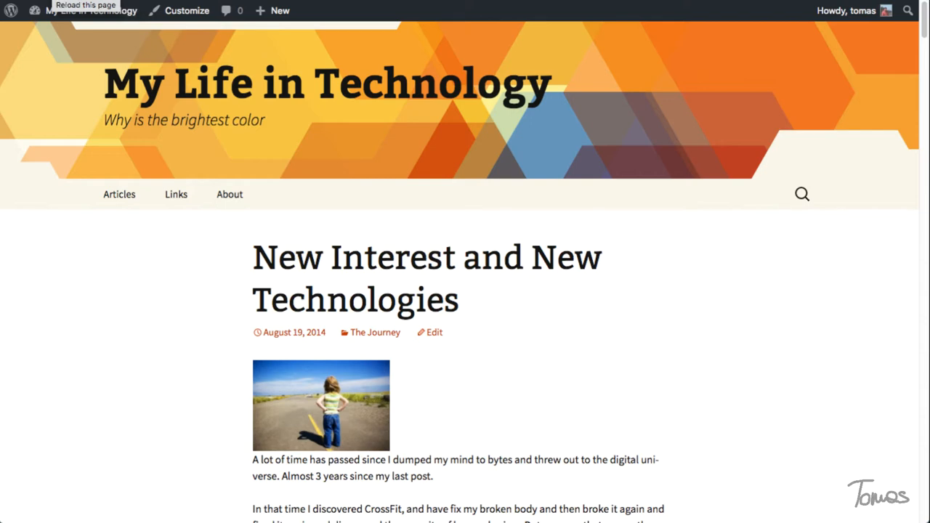
pyautogui.click(51, 0)
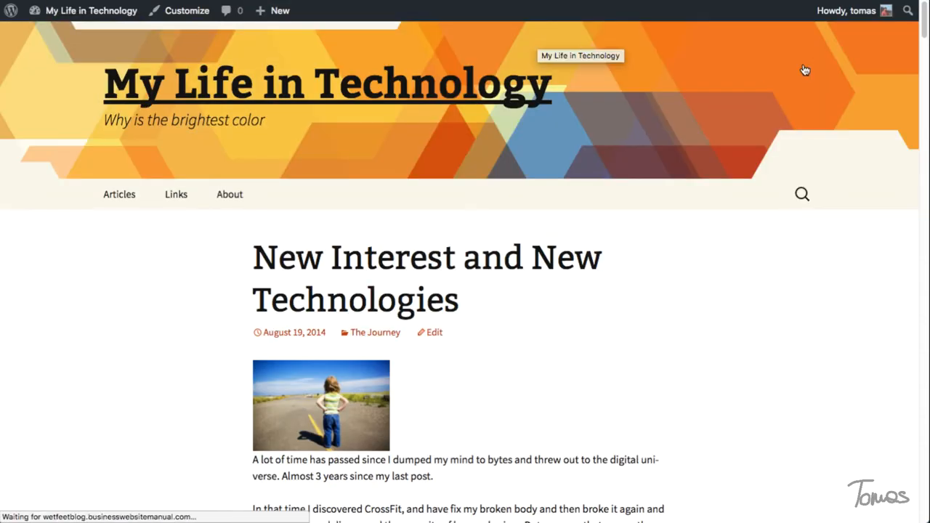
pyautogui.click(806, 0)
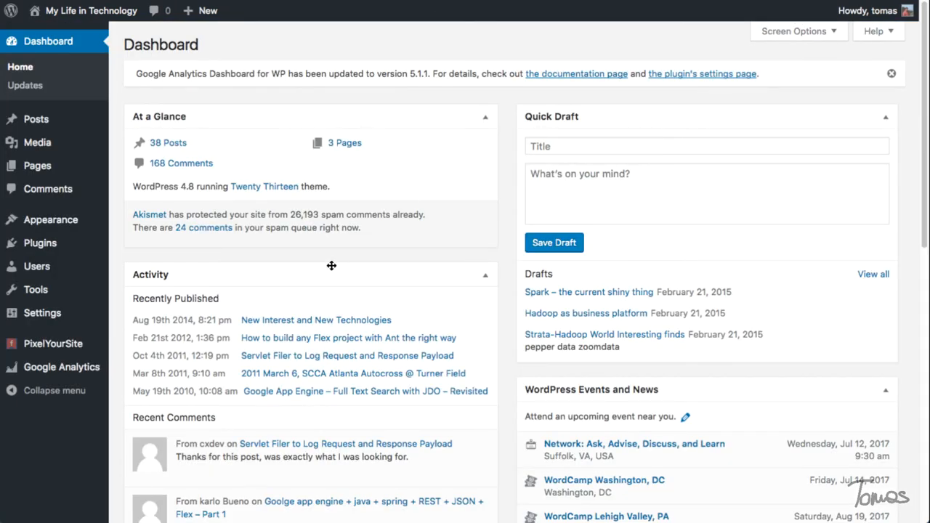
# Step: Set the General Event delay to 5 seconds in the PixelYourSite settings and save them
pyautogui.click(54, 347)
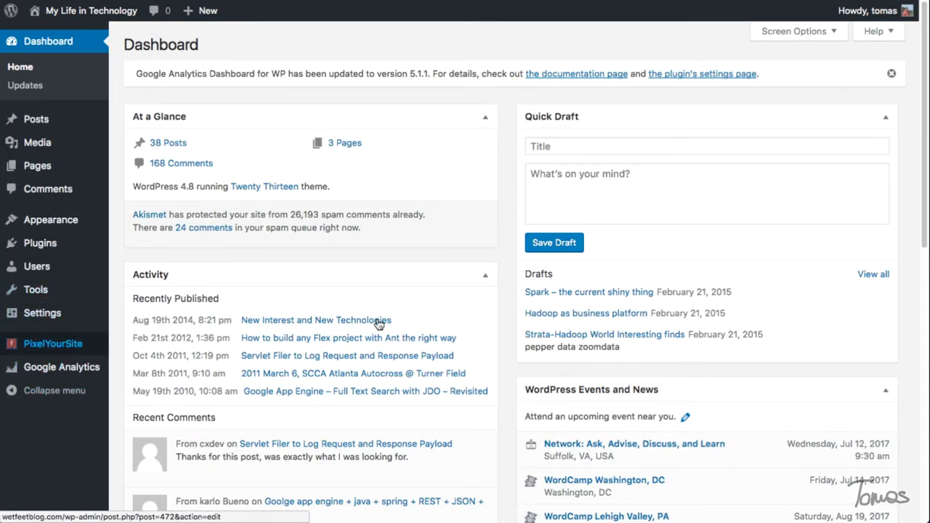
pyautogui.scroll(-3, 422, 321)
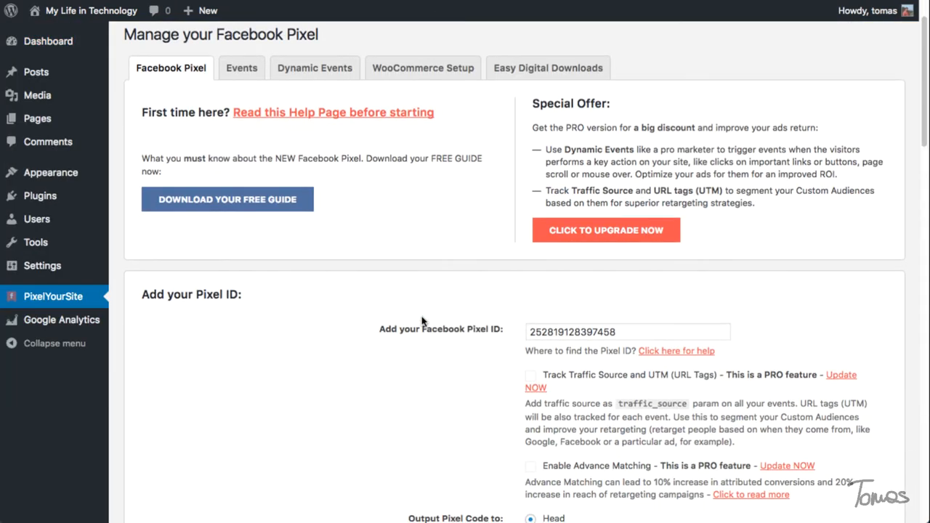
pyautogui.scroll(-8, 422, 321)
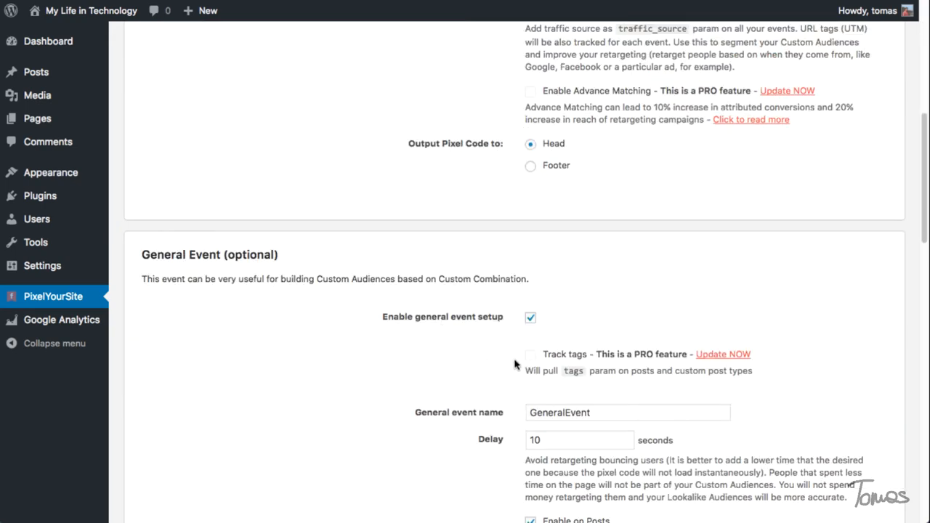
pyautogui.scroll(-3, 513, 364)
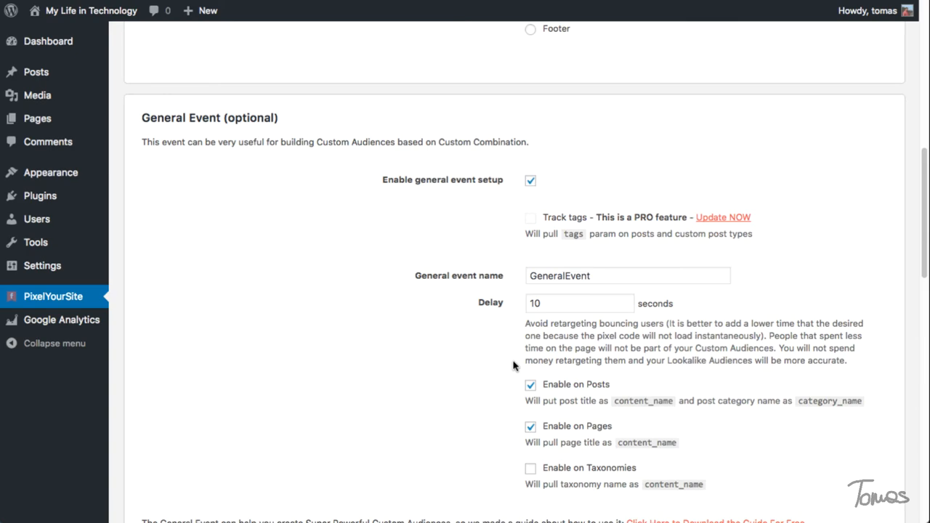
pyautogui.doubleClick(534, 304)
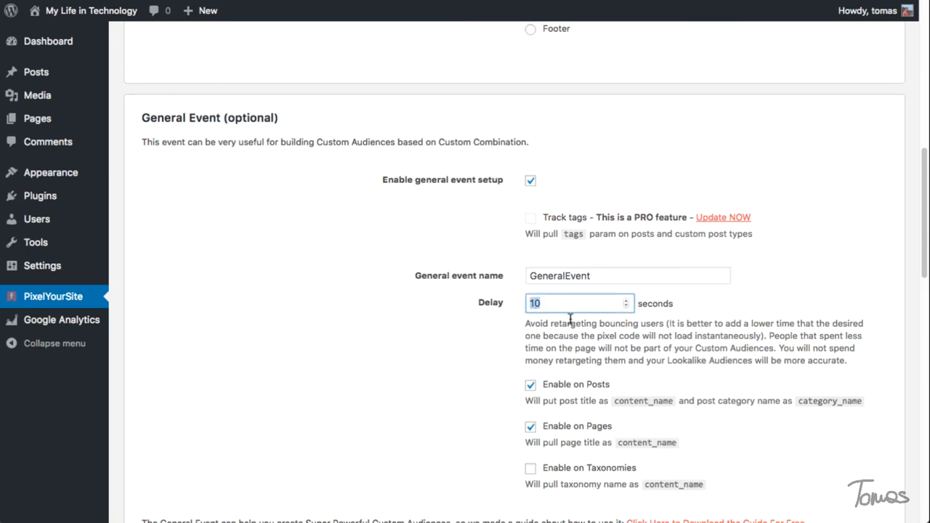
pyautogui.write('5')
pyautogui.scroll(-14, 568, 346)
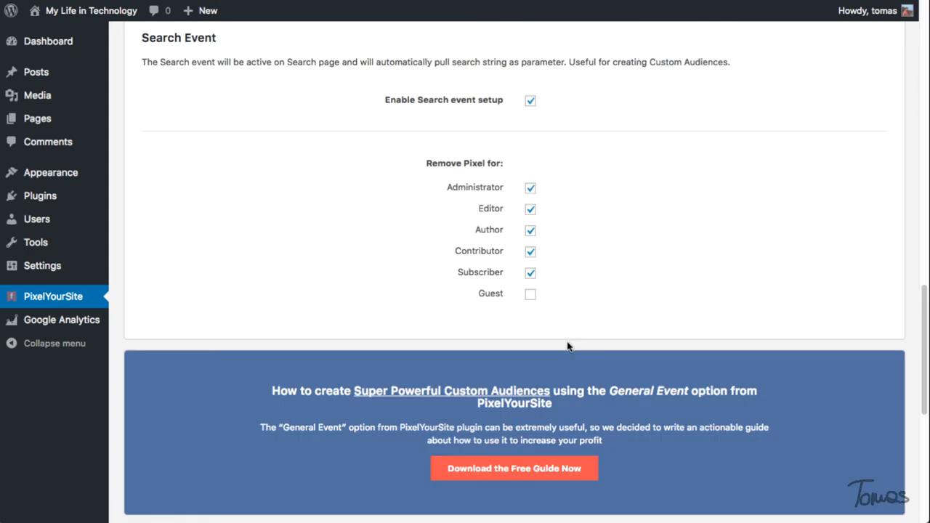
pyautogui.scroll(-11, 568, 346)
pyautogui.click(513, 232)
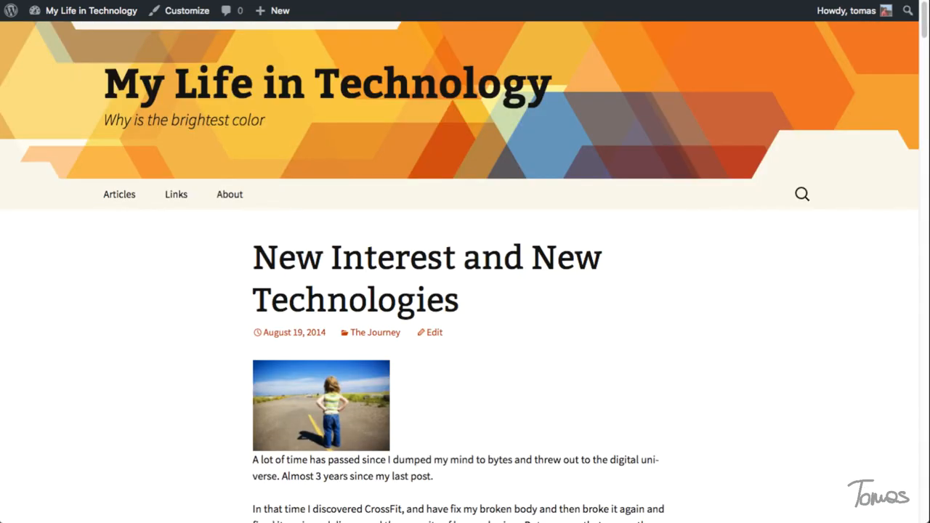
# Step: Check the blog's home page for pixels with Facebook Pixel Helper, and return to the PixelYourSite settings
pyautogui.click(803, 0)
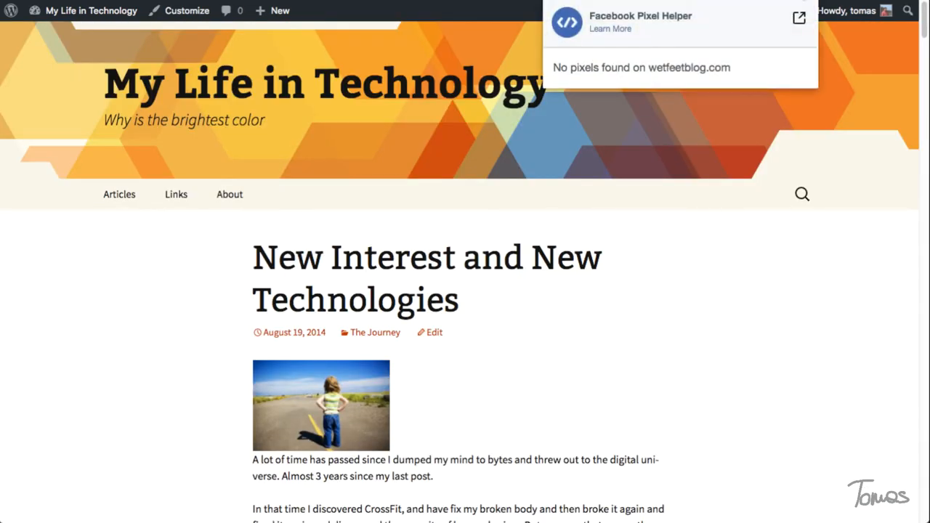
pyautogui.click(56, 5)
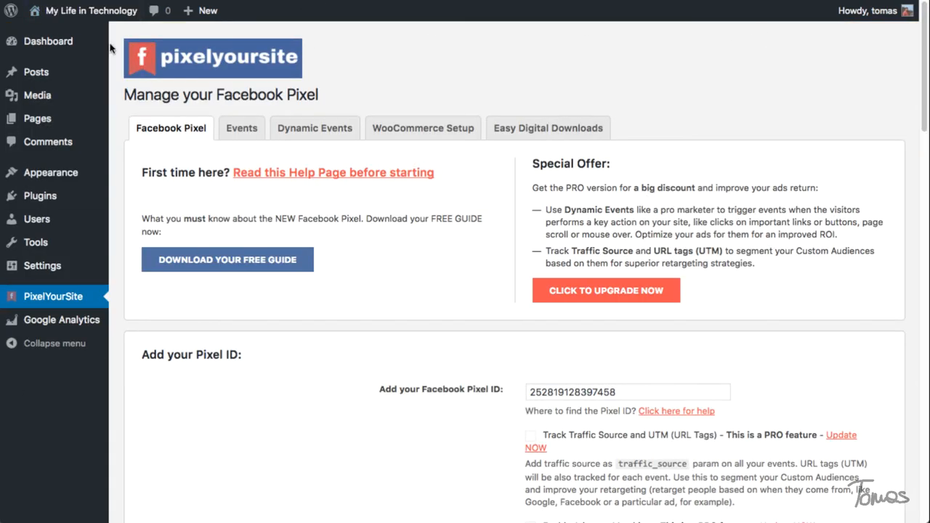
# Step: Log out of the WordPress administrator account
pyautogui.click(851, 15)
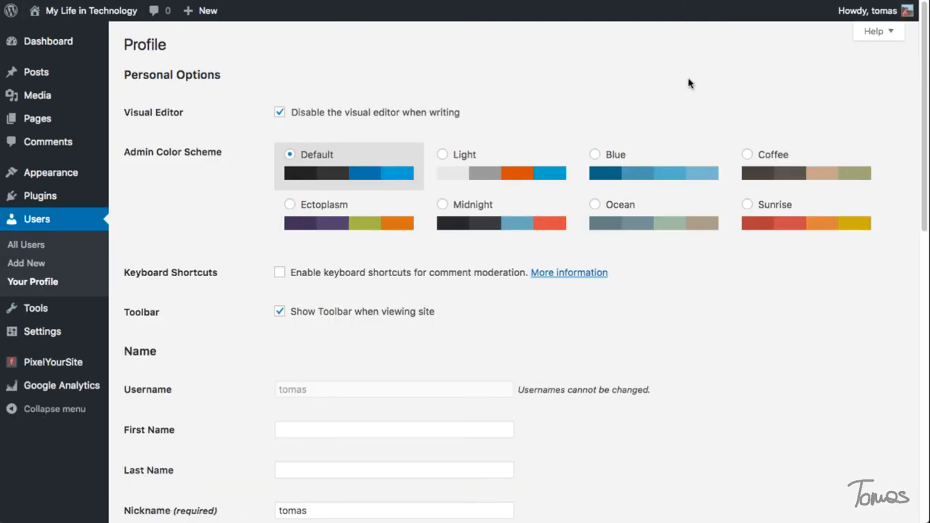
pyautogui.click(73, 1)
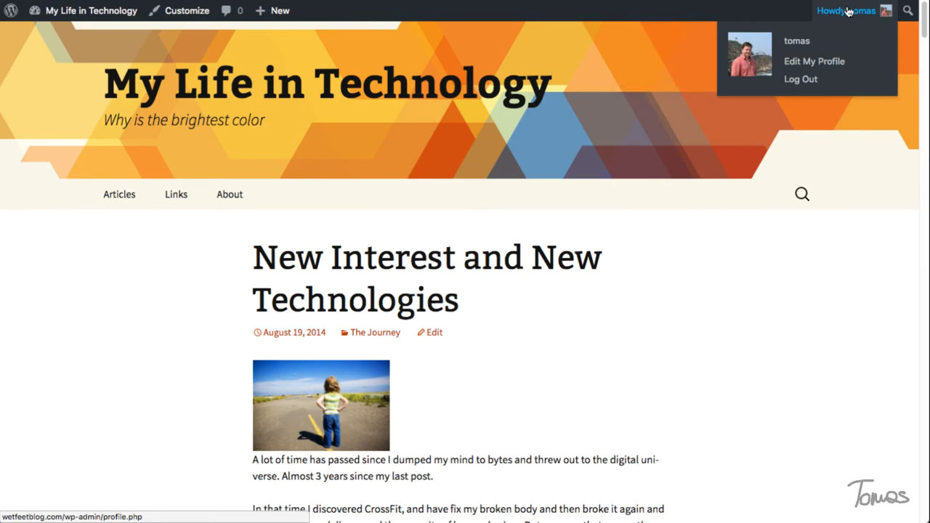
pyautogui.click(848, 11)
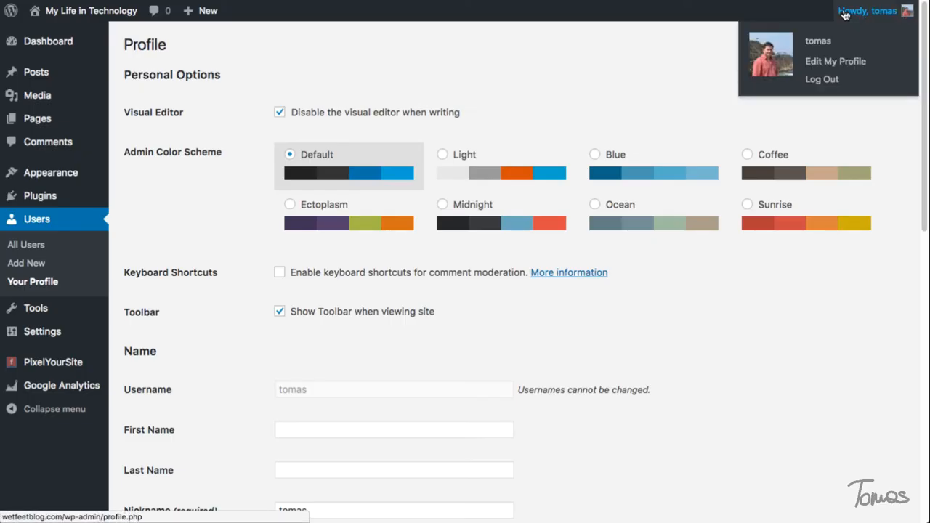
pyautogui.click(824, 82)
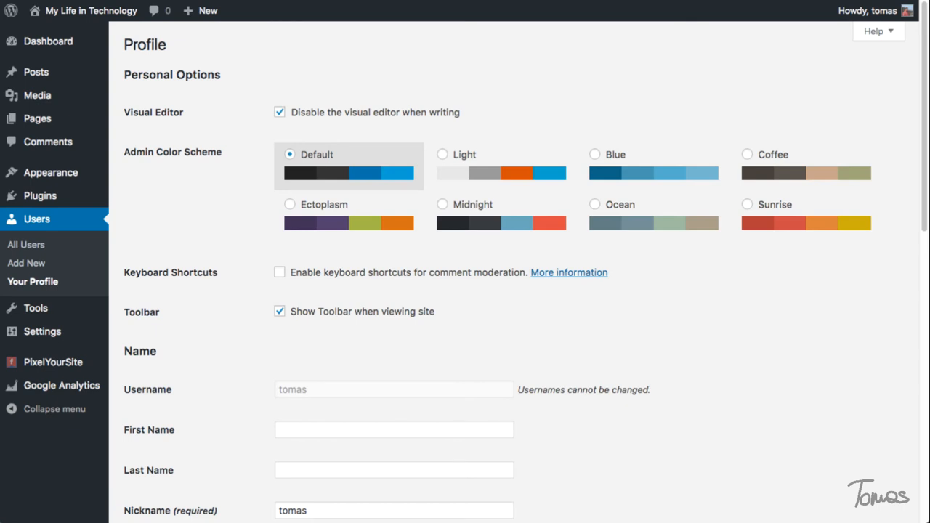
# Step: Go from the profile page to the blog's public home page and log out of WordPress there
pyautogui.press('BackSpace')
pyautogui.press('Return')
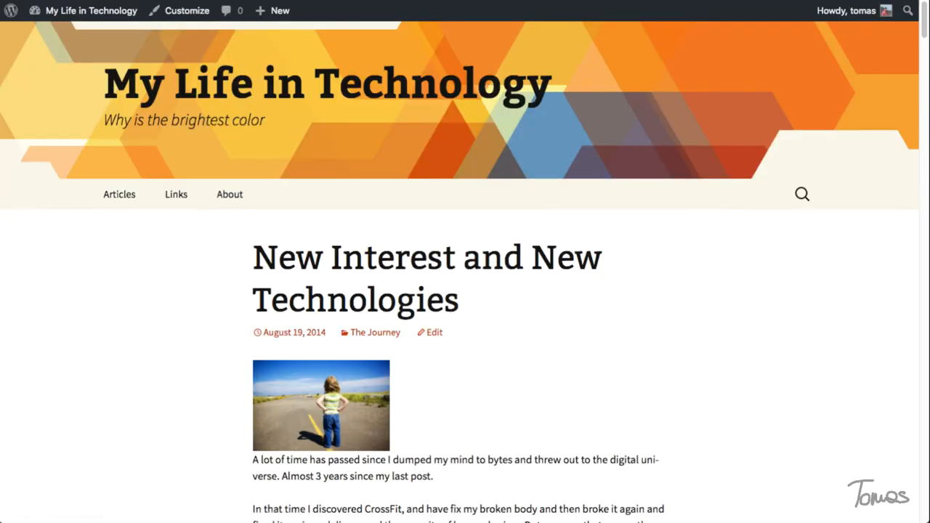
pyautogui.moveTo(825, 20)
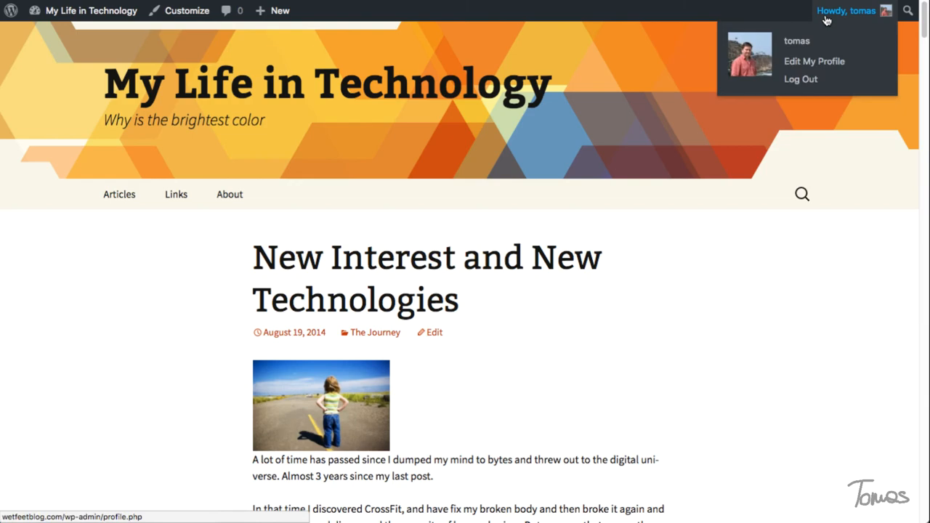
pyautogui.click(795, 82)
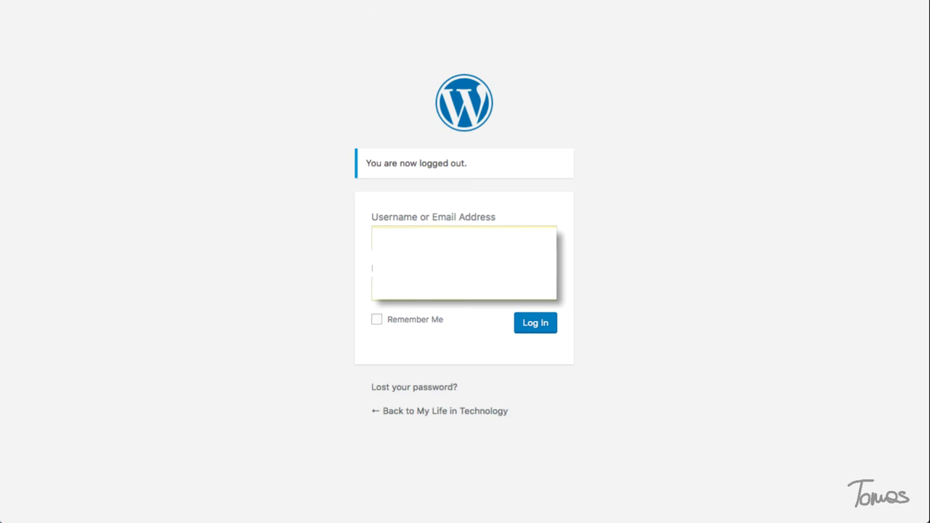
# Step: Load the blog's home page as a logged-out visitor and check its pixel and events with Facebook Pixel Helper
pyautogui.press('Return')
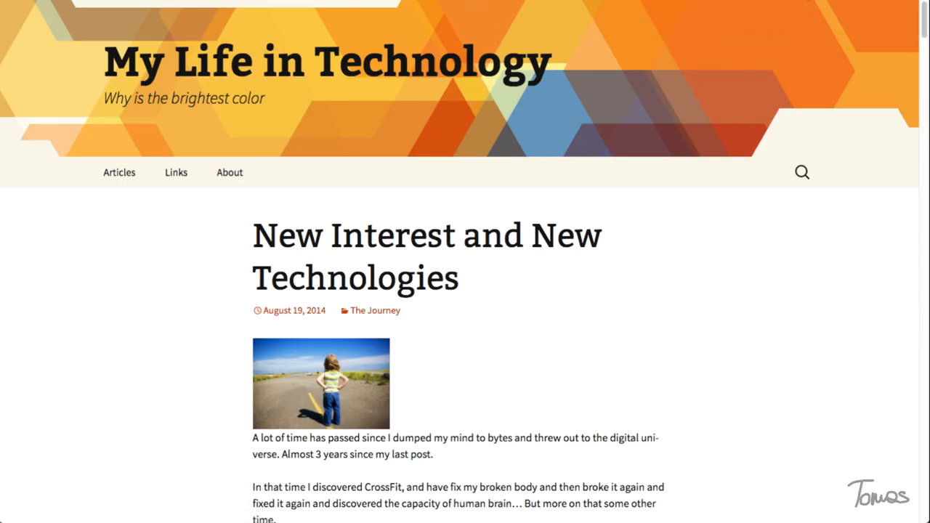
pyautogui.click(808, 0)
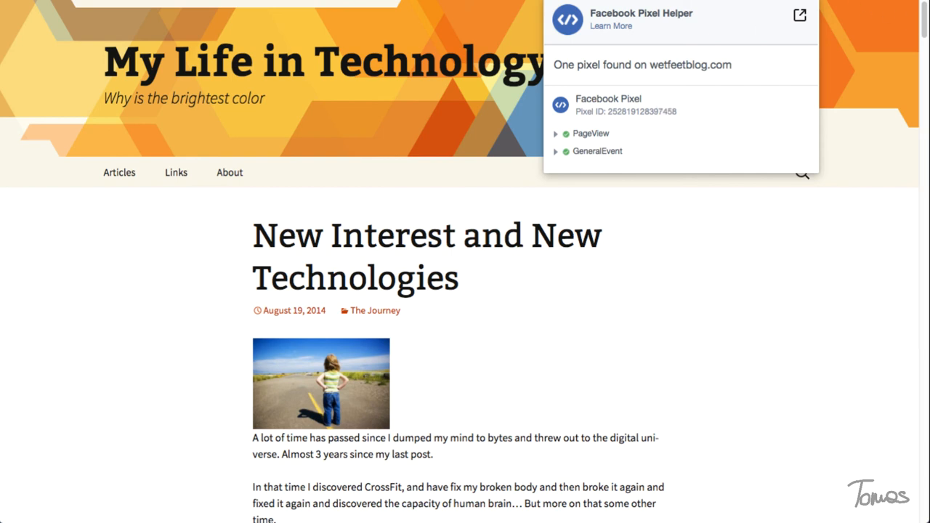
pyautogui.click(808, 1)
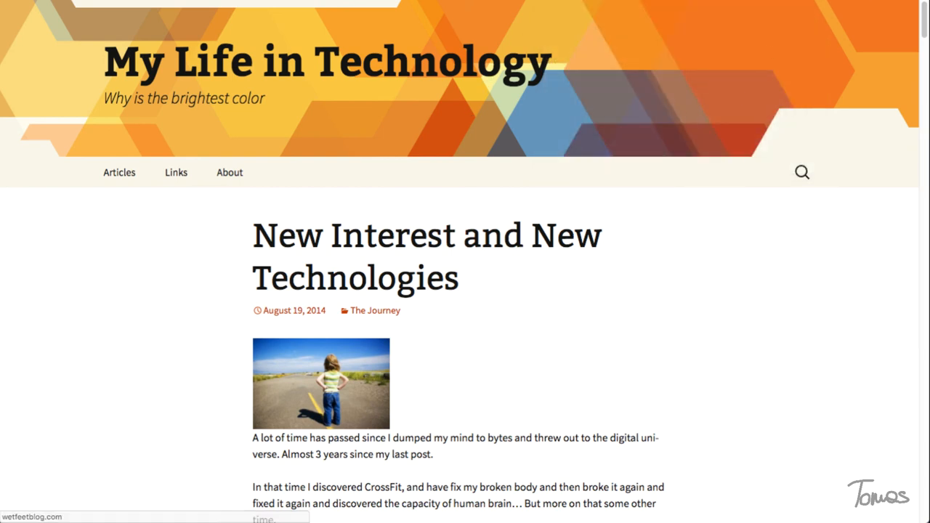
pyautogui.click(810, 1)
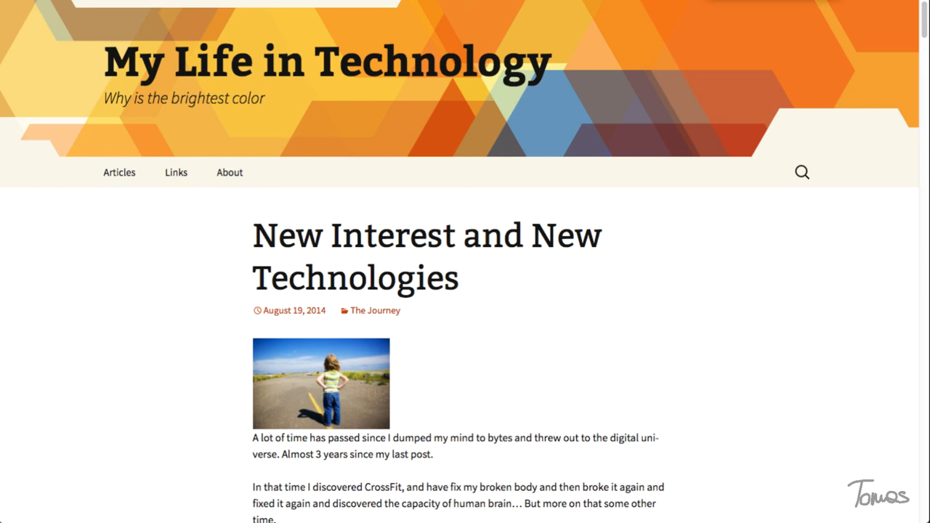